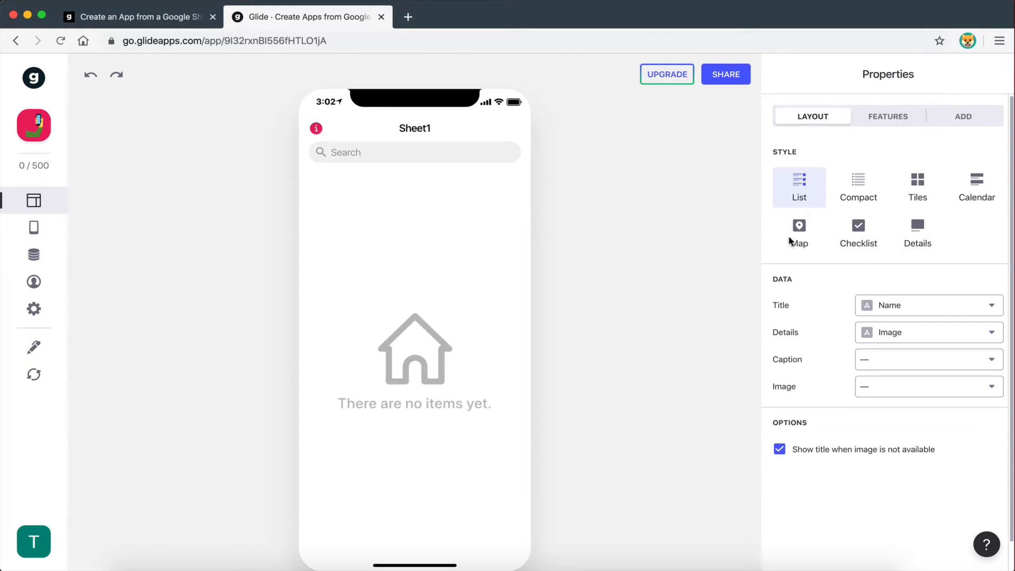
# Step: Browse the list's Features and Add options, then return to the Layout options
pyautogui.click(889, 117)
pyautogui.click(960, 118)
pyautogui.click(830, 118)
# Step: Rename the app's Sheet1 tab label to Breaking News in the tab settings
pyautogui.click(33, 228)
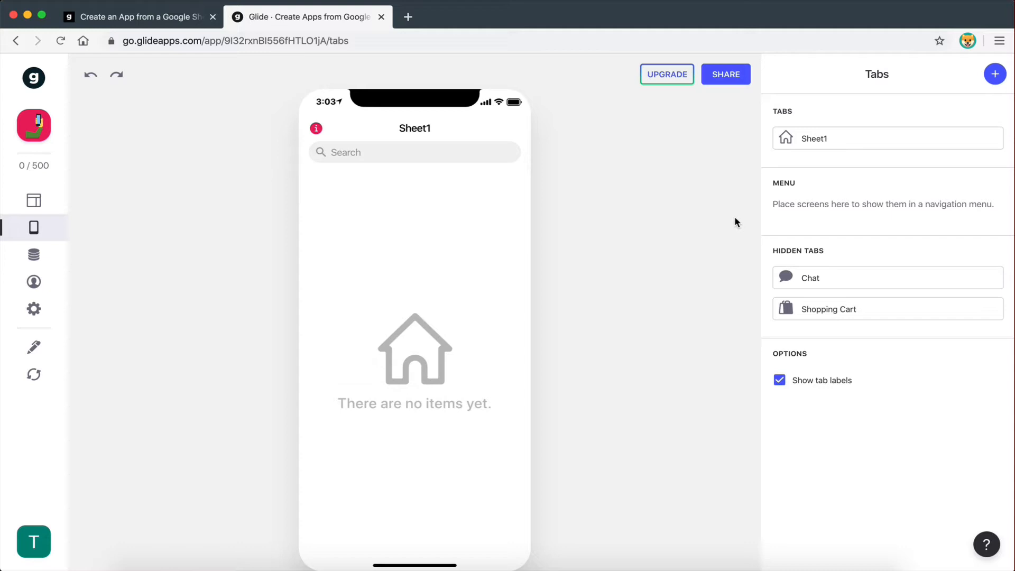
pyautogui.click(833, 146)
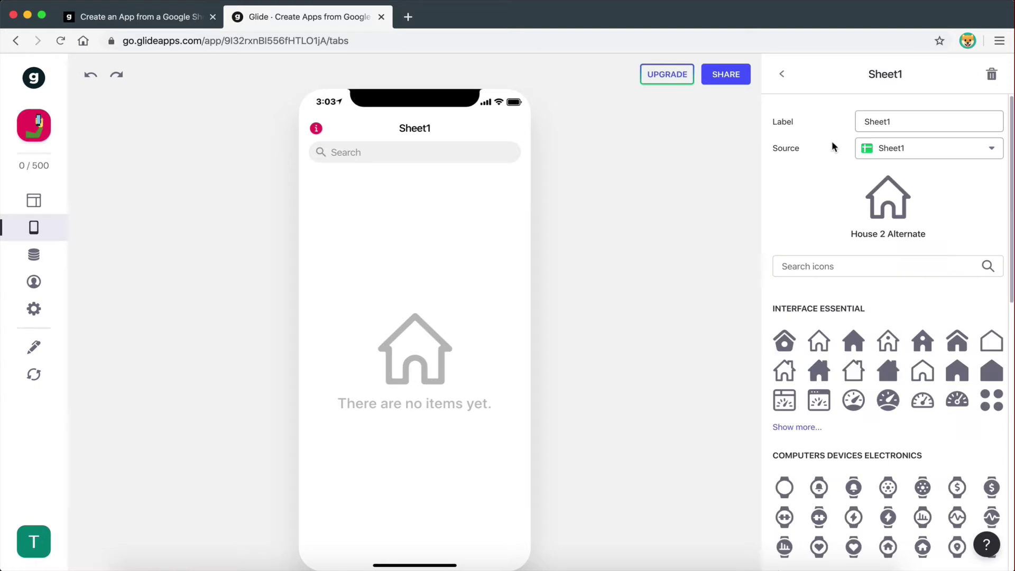
pyautogui.doubleClick(893, 122)
pyautogui.write('Break')
pyautogui.write('ing News')
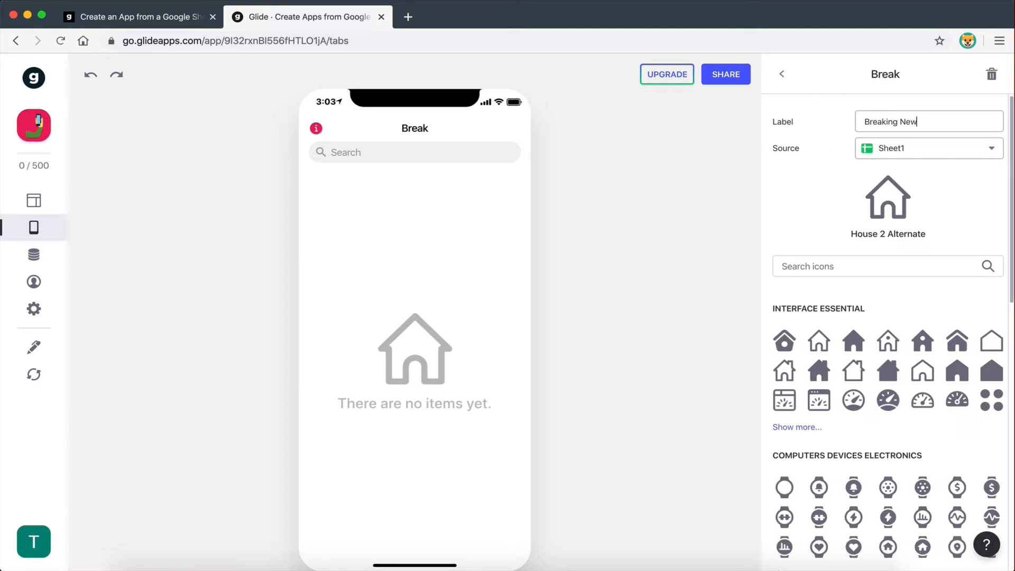
# Step: Add a second app tab and label it Local News
pyautogui.click(783, 74)
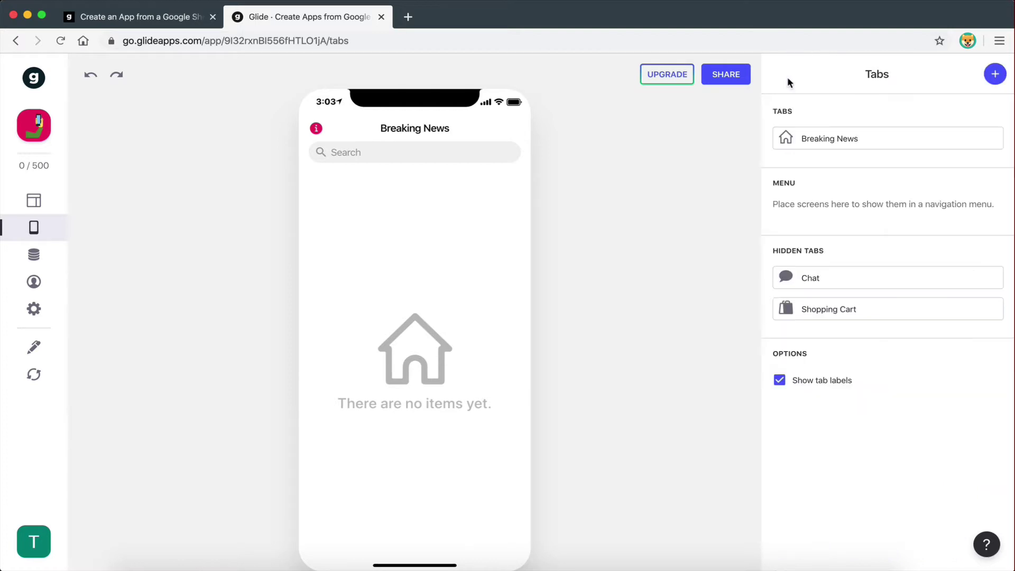
pyautogui.click(993, 74)
pyautogui.click(911, 122)
pyautogui.moveTo(911, 122); pyautogui.dragTo(858, 122)
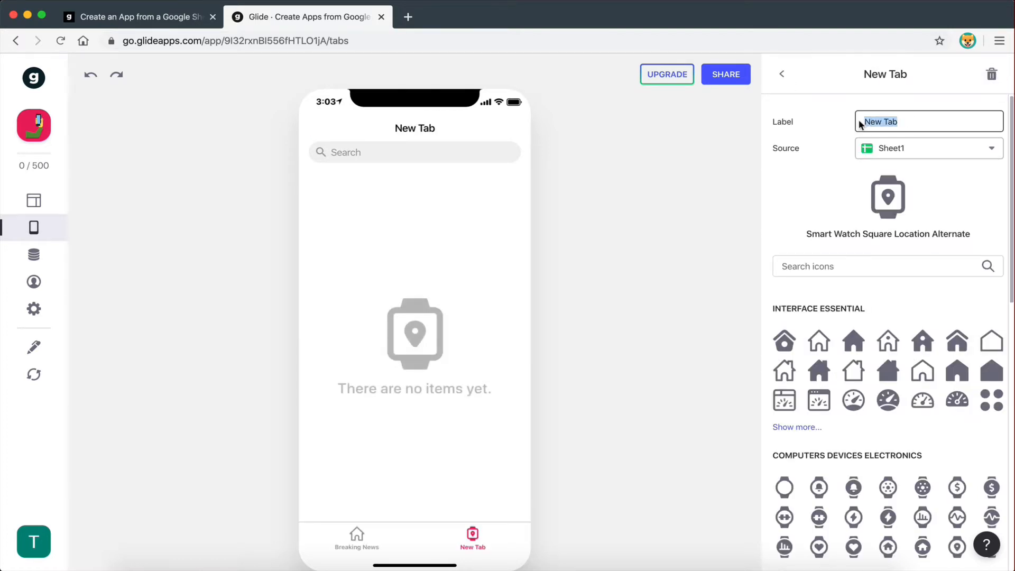
pyautogui.write('Local New')
pyautogui.write('s')
pyautogui.click(642, 265)
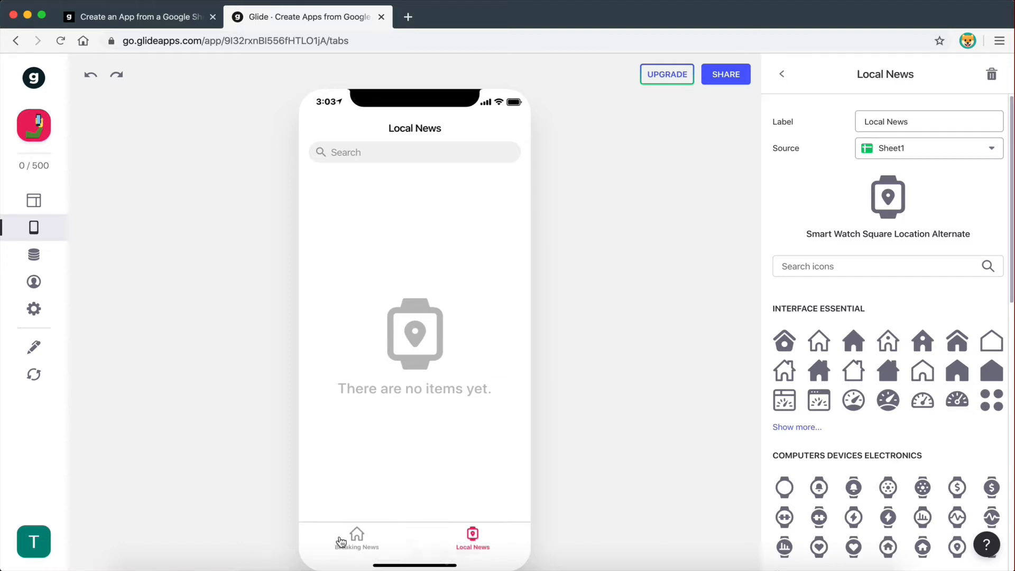
# Step: Preview the Breaking News and Local News tabs alternately in the phone preview
pyautogui.click(366, 535)
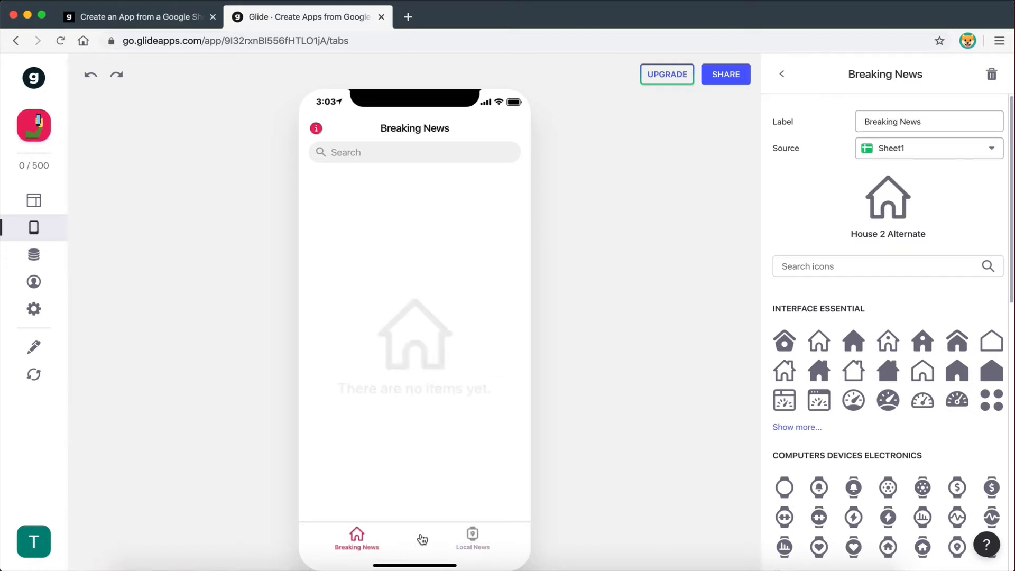
pyautogui.click(474, 537)
pyautogui.click(361, 539)
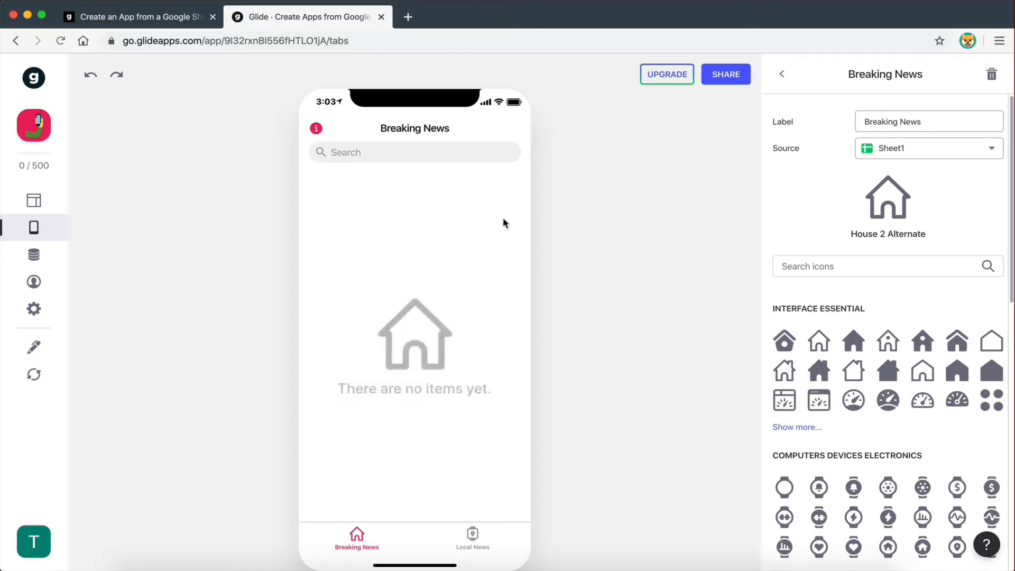
pyautogui.click(473, 548)
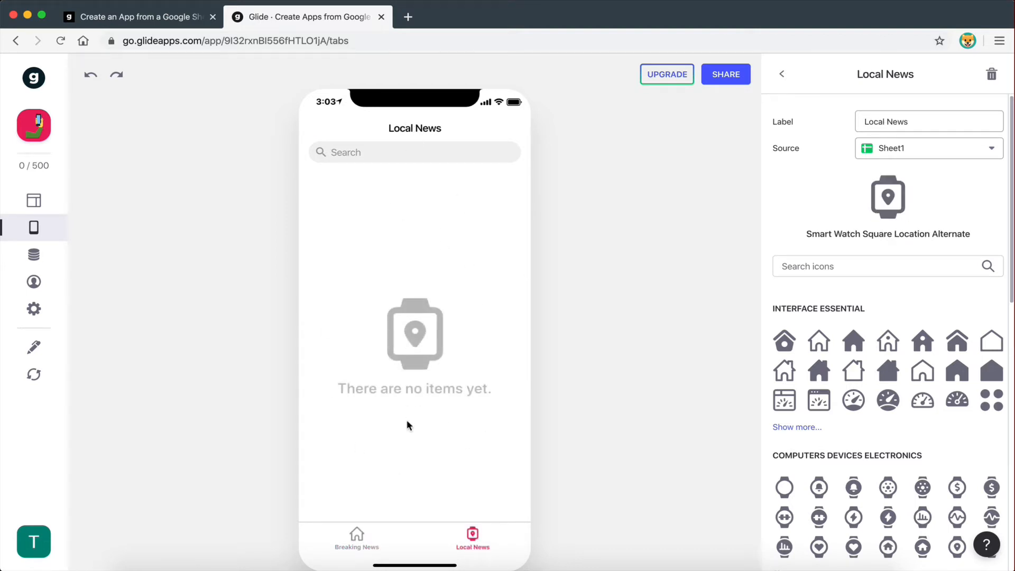
pyautogui.click(360, 538)
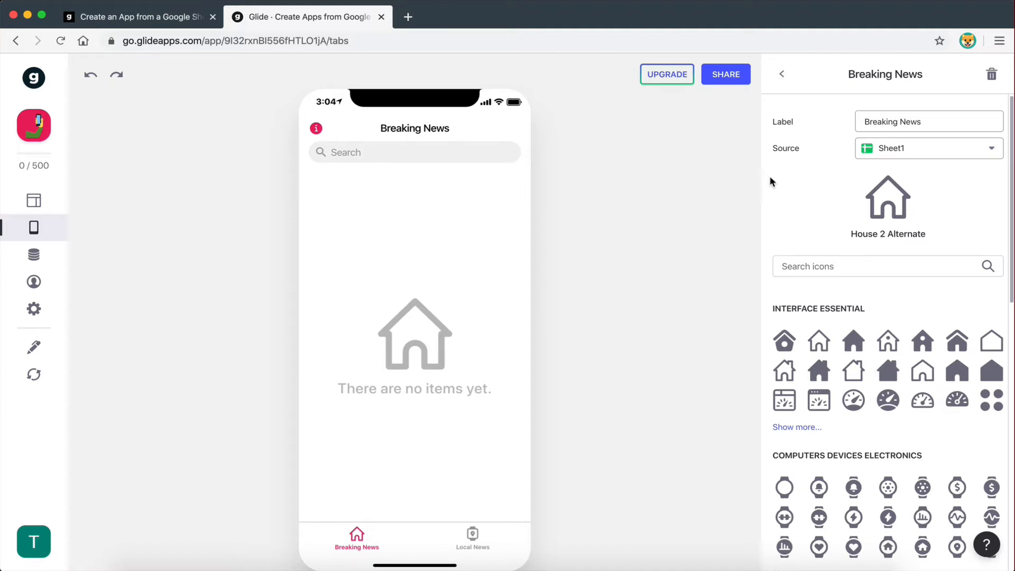
# Step: Add a new empty sheet named Sheet2 to the Tutorial App spreadsheet
pyautogui.hotkey('ctrl', 'Right')
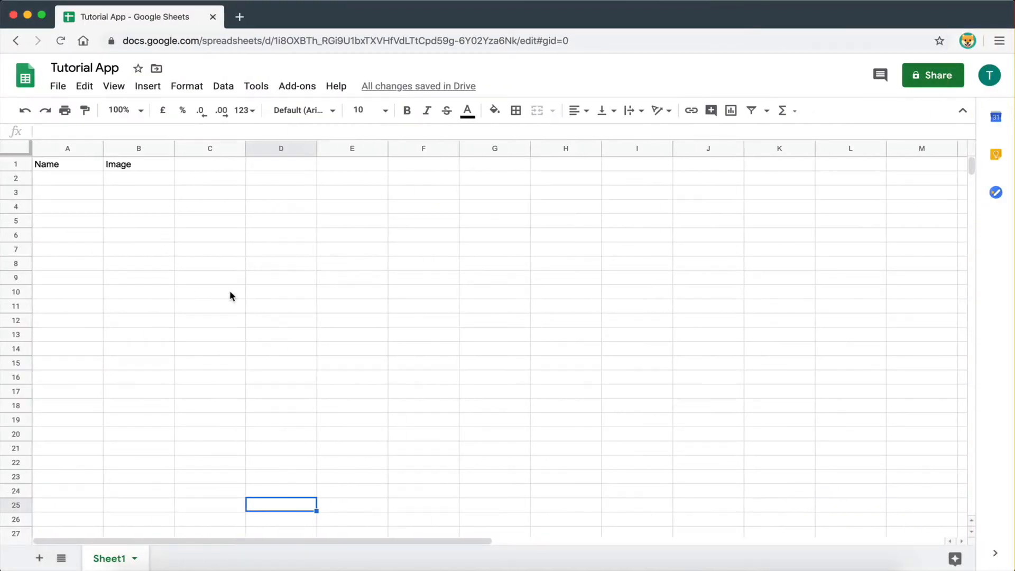
pyautogui.hotkey('ctrl', 'Left')
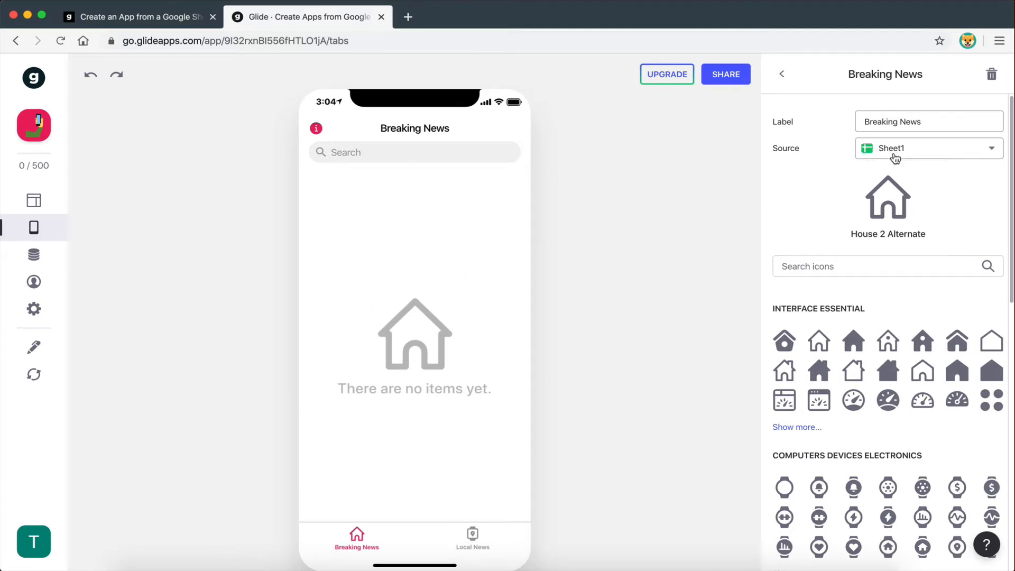
pyautogui.hotkey('ctrl', 'Right')
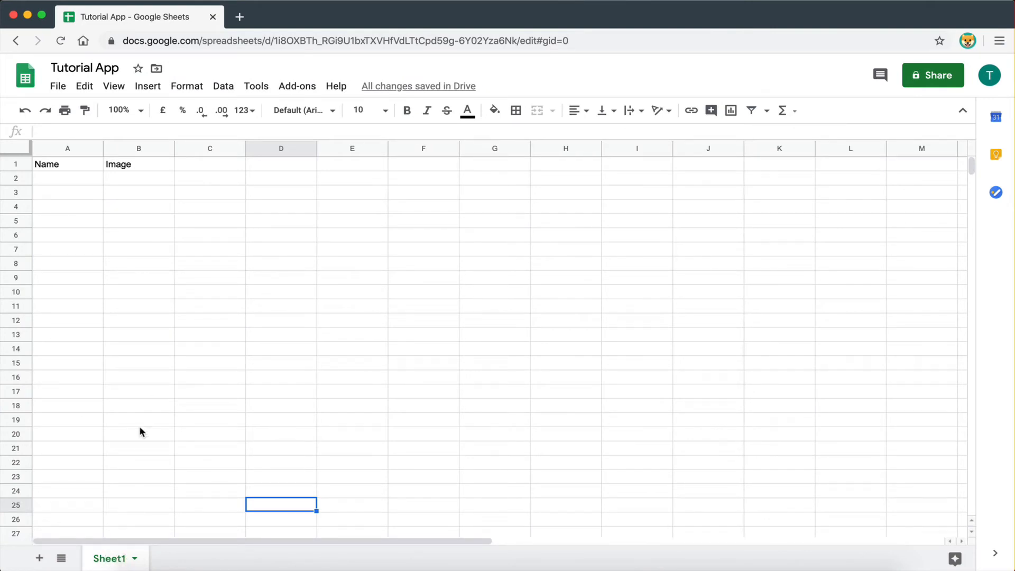
pyautogui.click(40, 560)
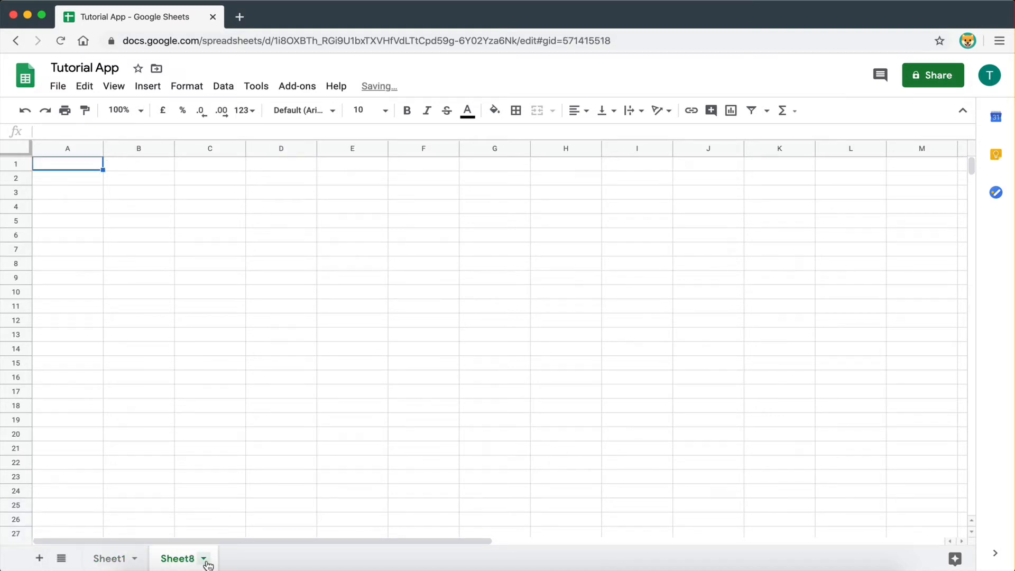
pyautogui.doubleClick(178, 559)
pyautogui.write('Sh')
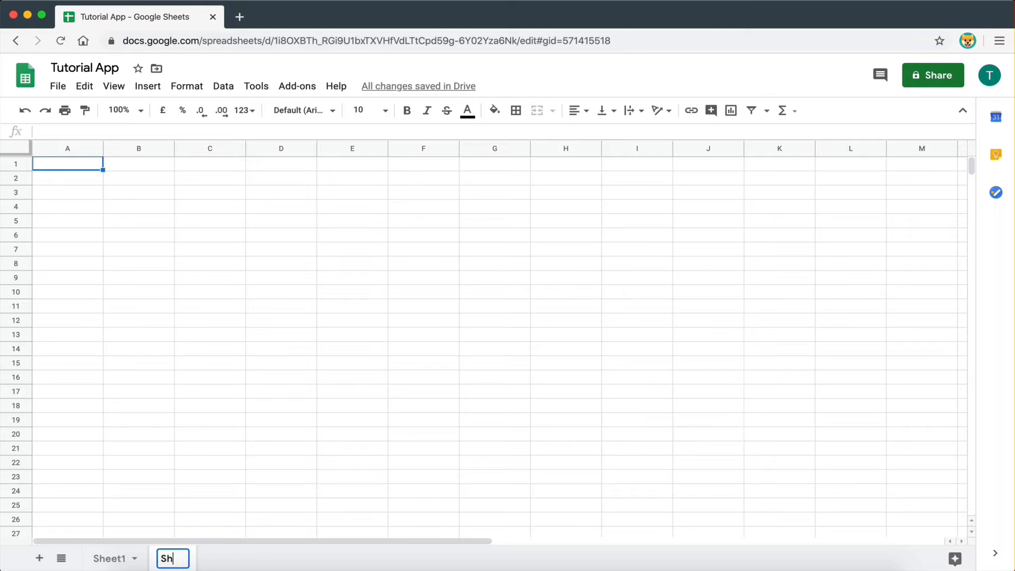
pyautogui.write('eet2')
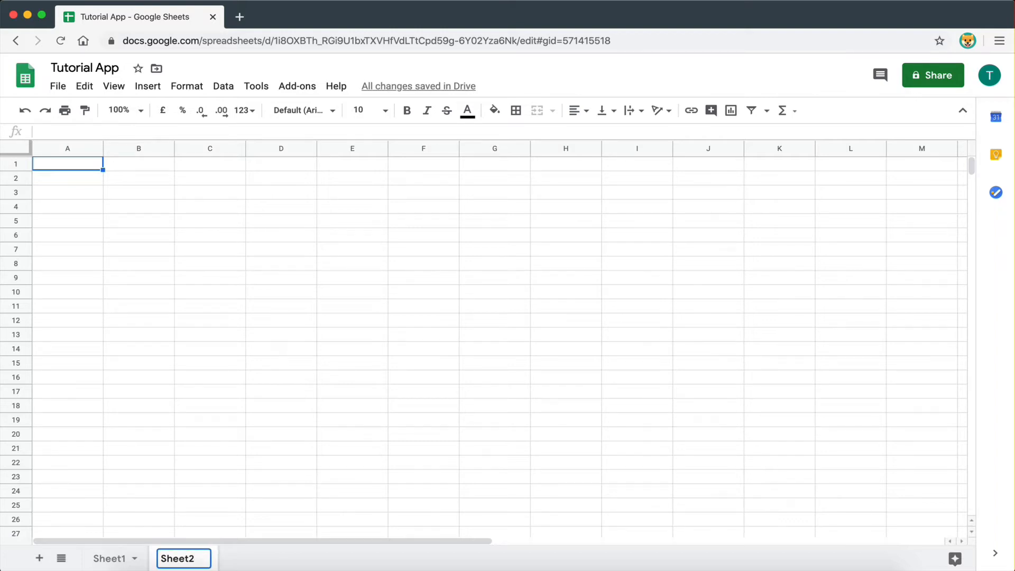
pyautogui.click(197, 381)
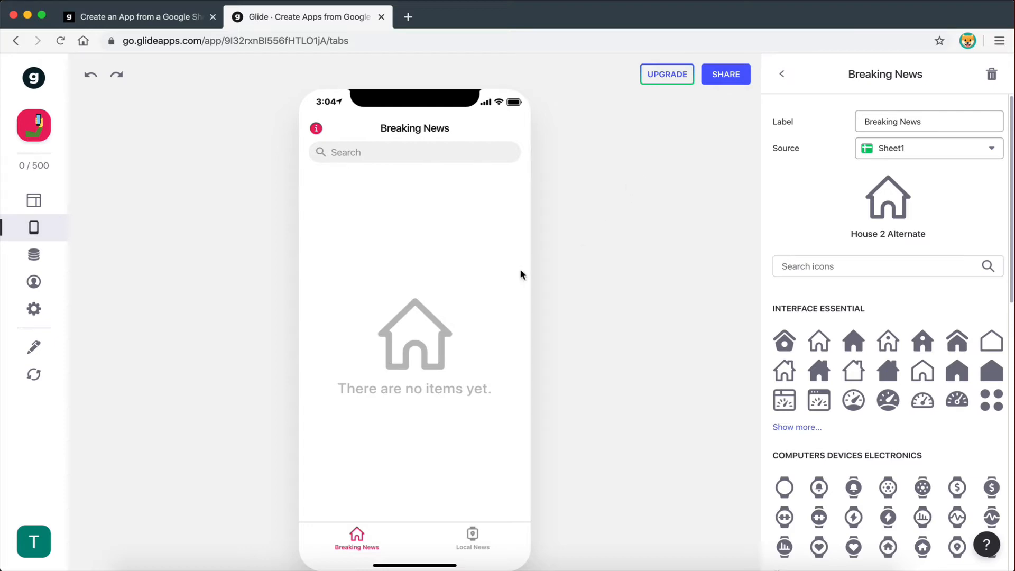
# Step: Replace the Name heading in A1 of Sheet1 with Title
pyautogui.hotkey('ctrl', 'Tab')
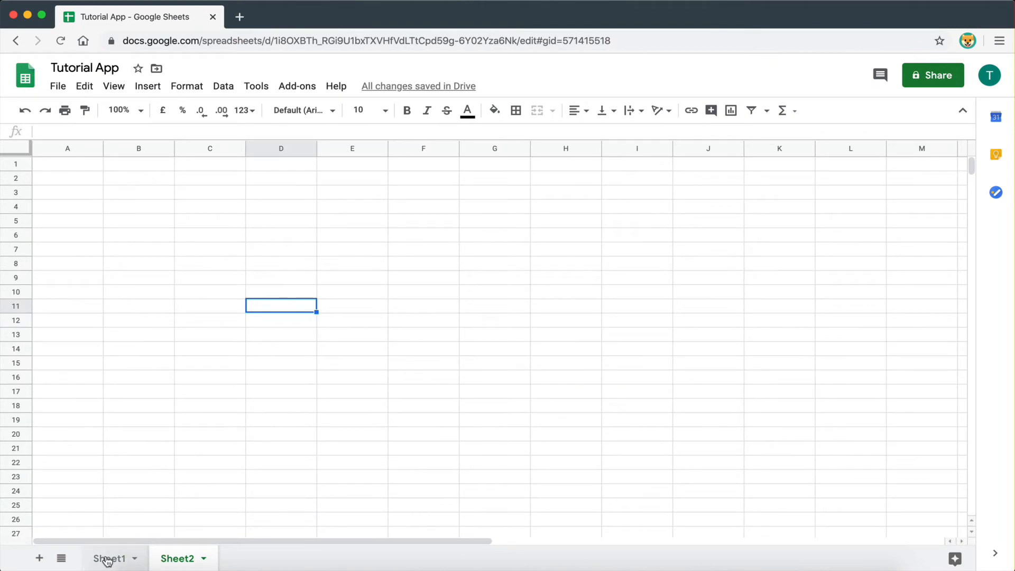
pyautogui.click(110, 559)
pyautogui.press('super+Tab')
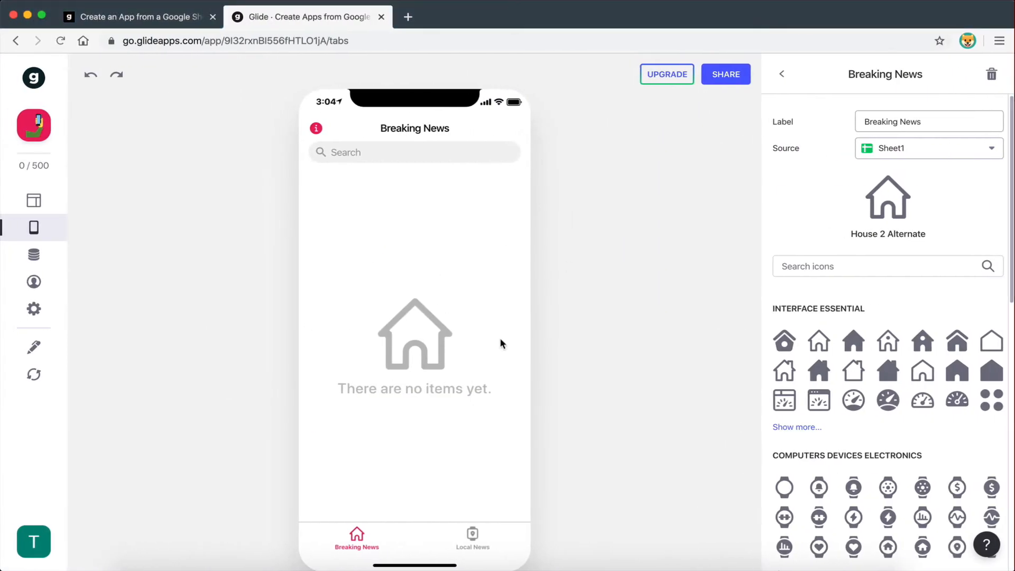
pyautogui.hotkey('ctrl', 'Right')
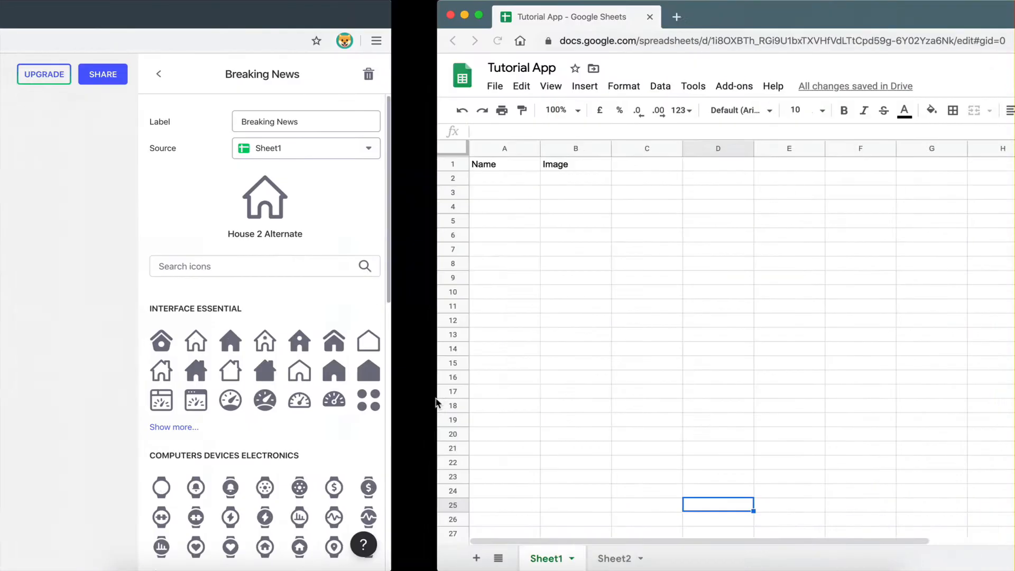
pyautogui.click(61, 165)
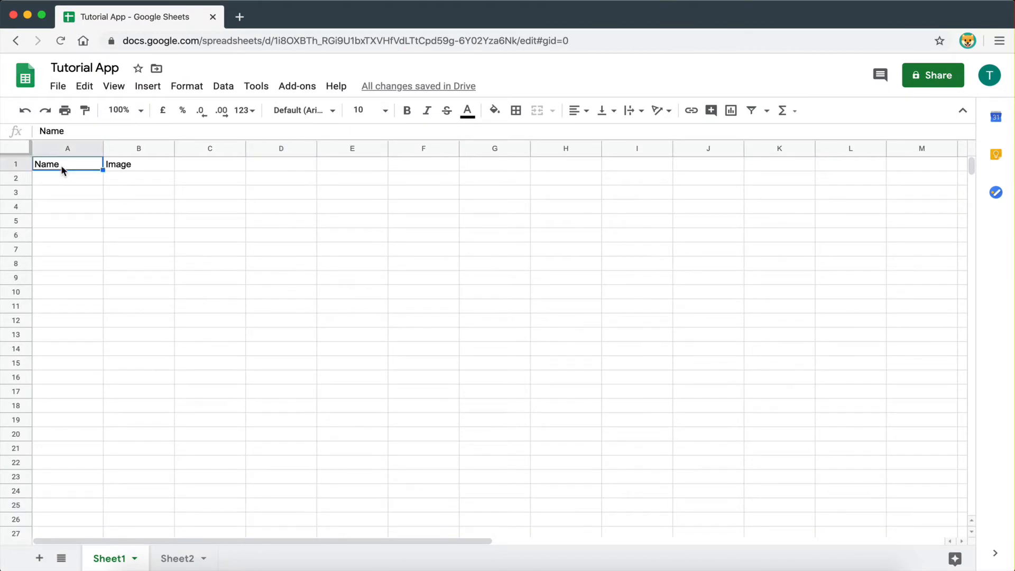
pyautogui.write('Title')
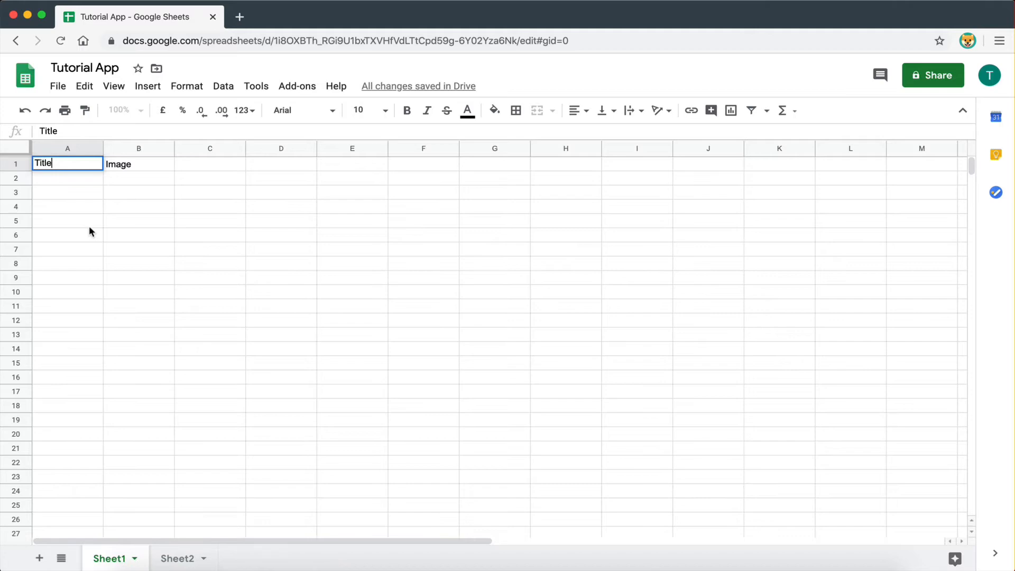
pyautogui.hotkey('ctrl', 'Left')
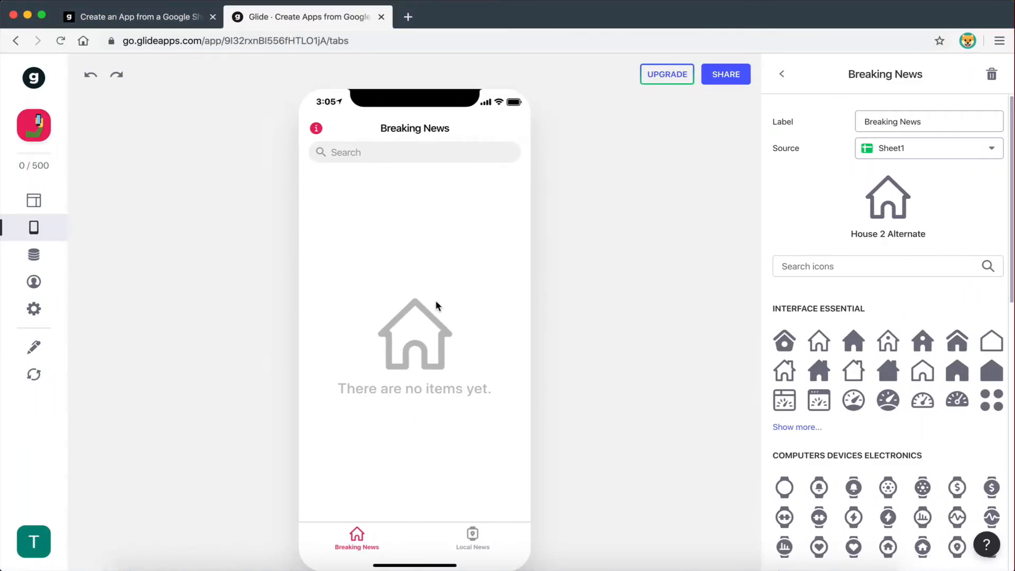
pyautogui.hotkey('ctrl', 'Right')
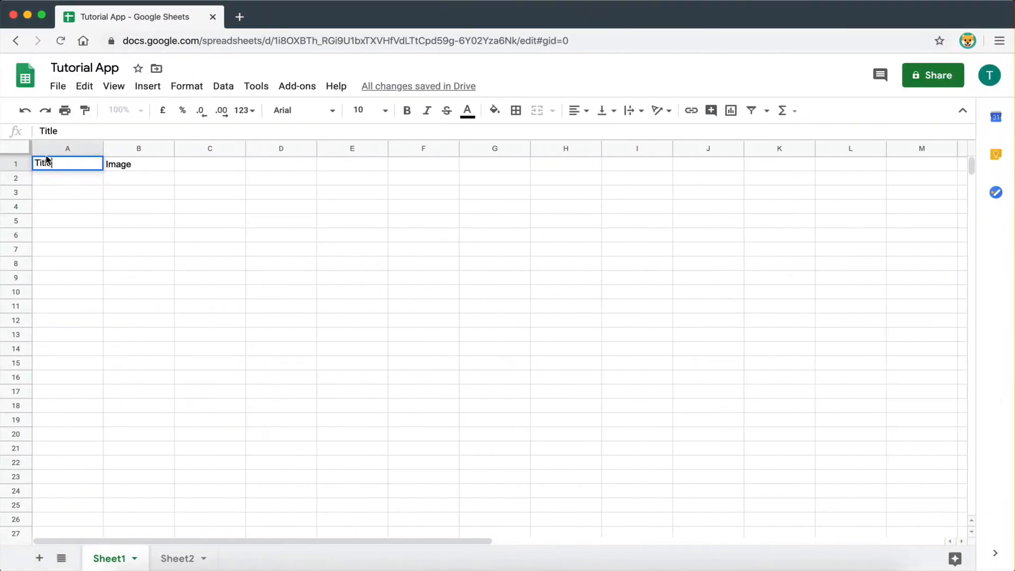
pyautogui.click(138, 235)
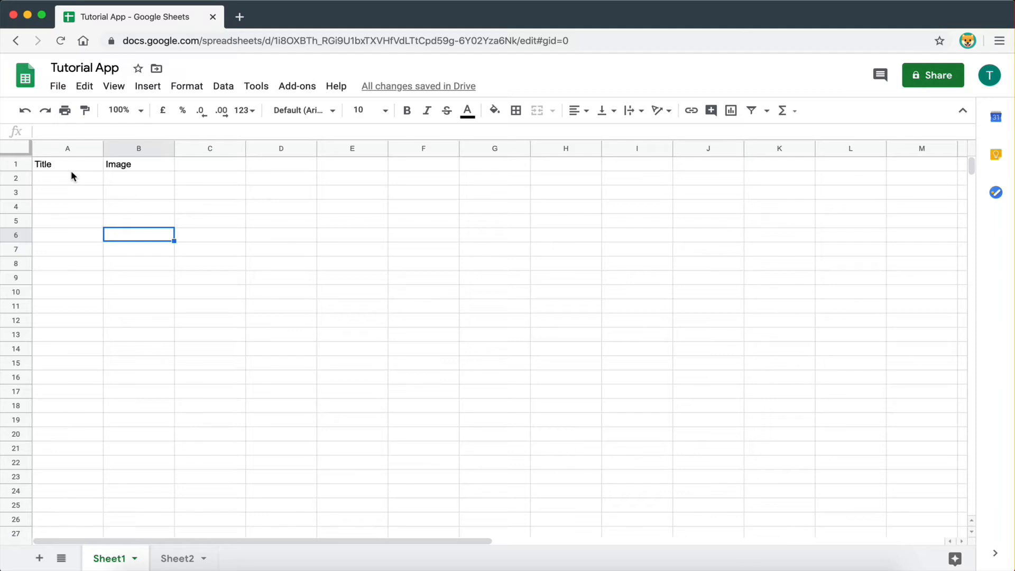
# Step: Enter the headers Description, Image and Author in B1 to D1
pyautogui.click(109, 165)
pyautogui.write('D')
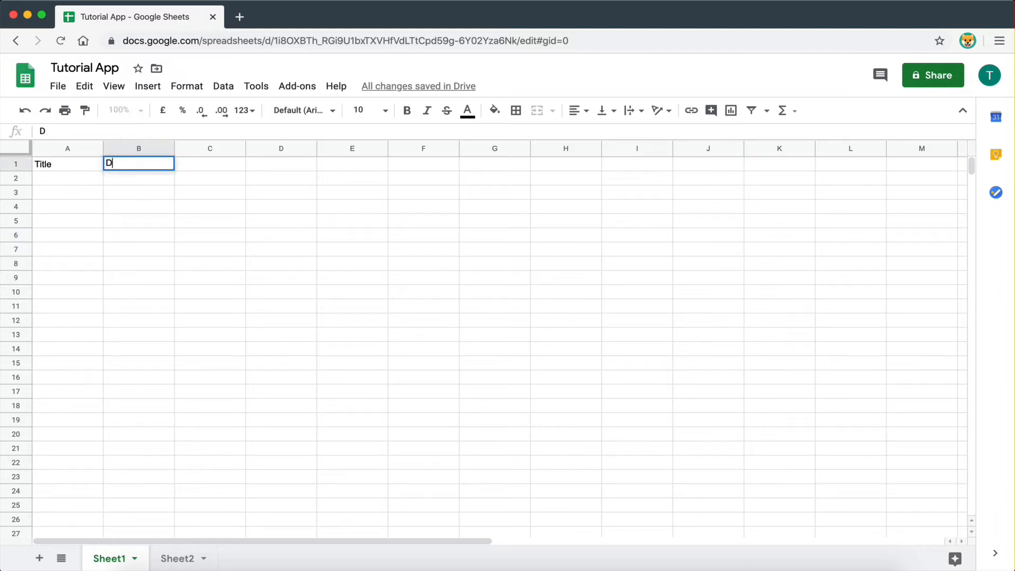
pyautogui.write('escription')
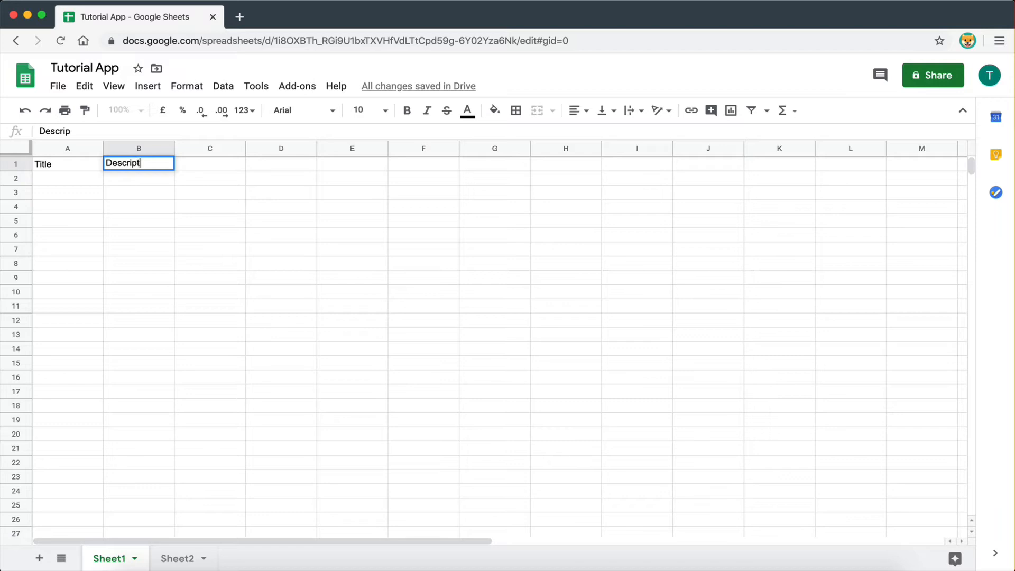
pyautogui.press('Return')
pyautogui.click(210, 164)
pyautogui.write('I')
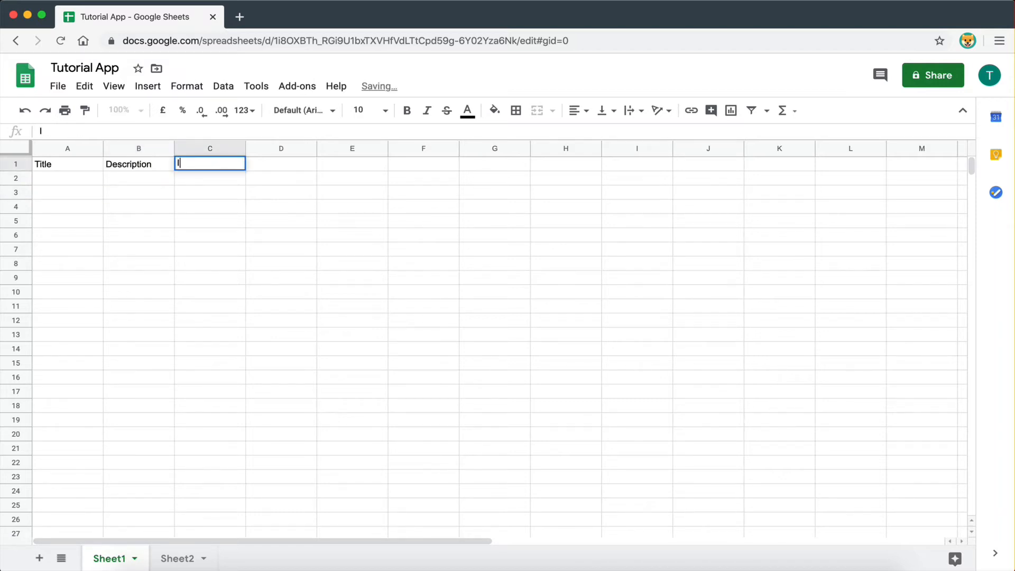
pyautogui.write('mage')
pyautogui.click(205, 249)
pyautogui.click(261, 170)
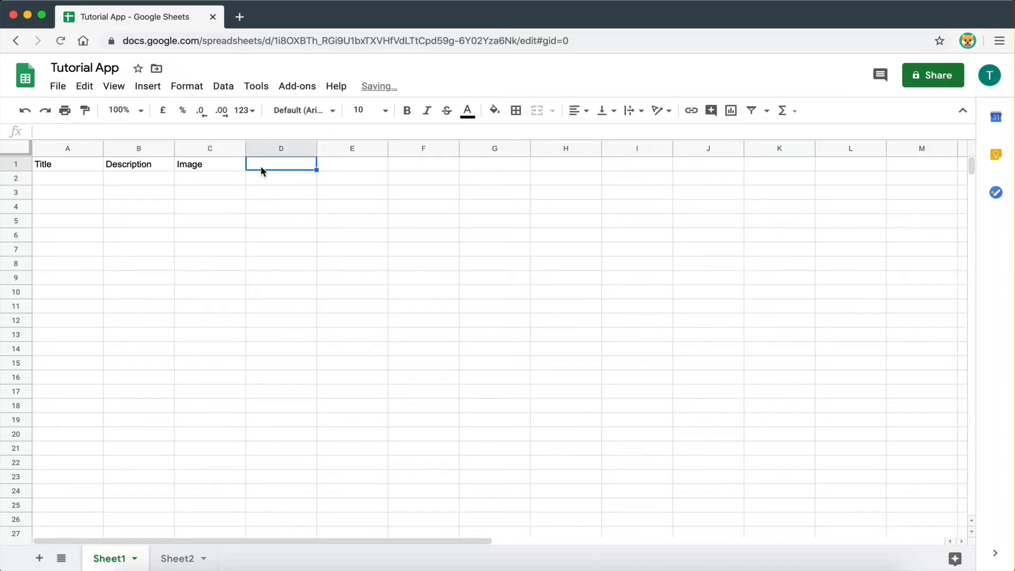
pyautogui.write('Author')
pyautogui.click(250, 308)
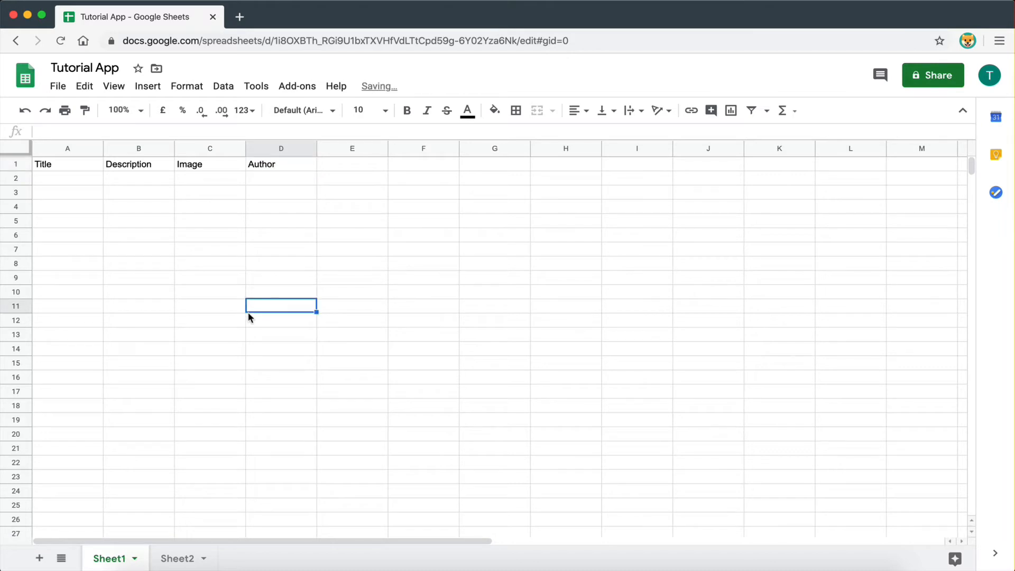
# Step: Make the header row A1:D1 bold and mark out the empty data area below
pyautogui.moveTo(59, 164); pyautogui.dragTo(270, 164)
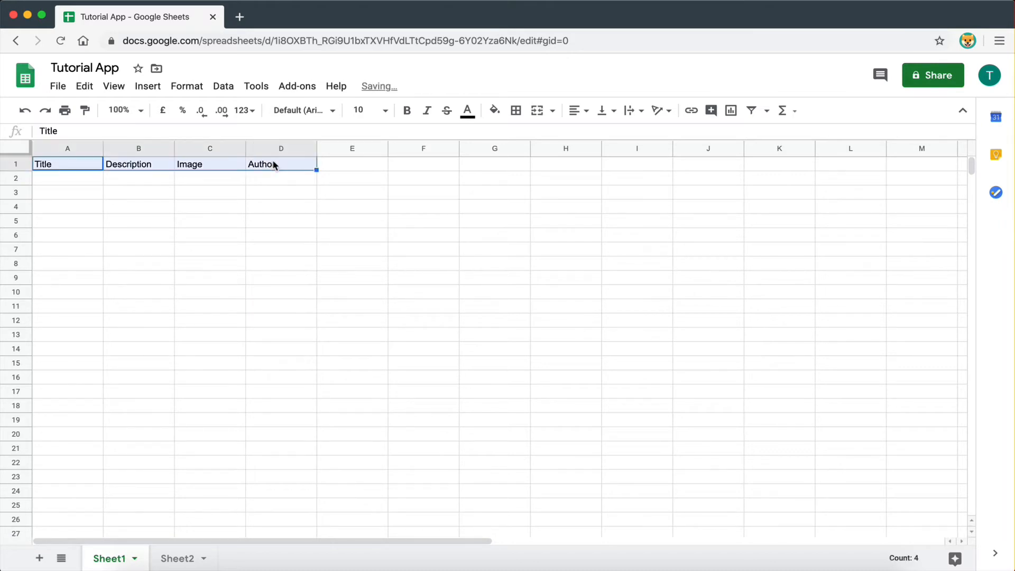
pyautogui.click(268, 221)
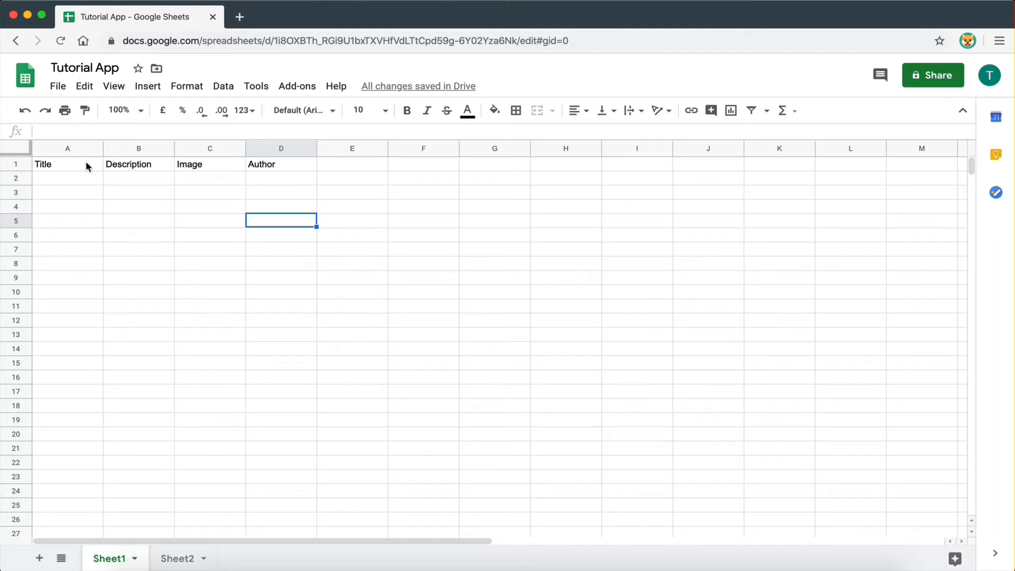
pyautogui.moveTo(81, 164); pyautogui.dragTo(254, 171)
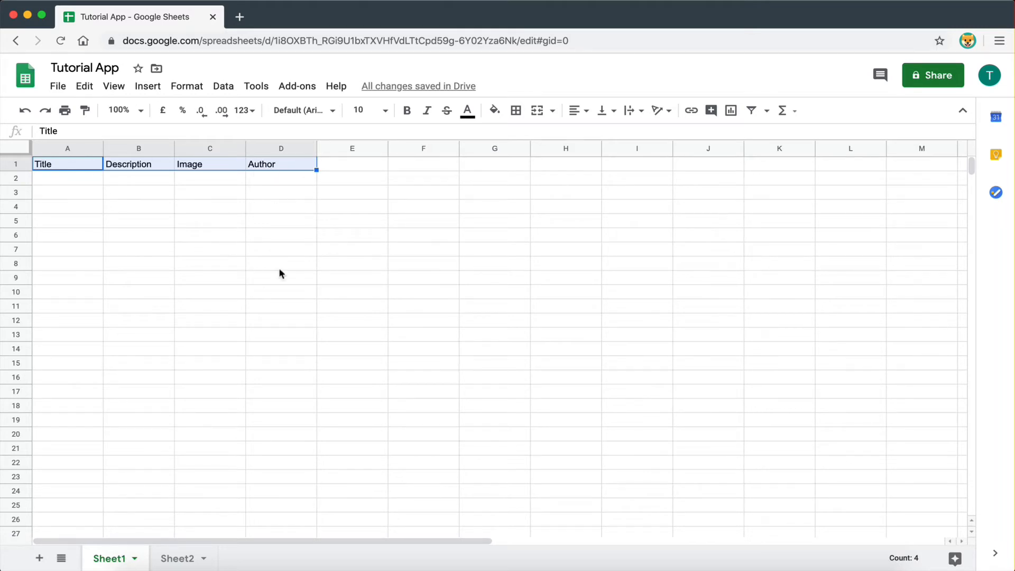
pyautogui.click(407, 111)
pyautogui.click(350, 206)
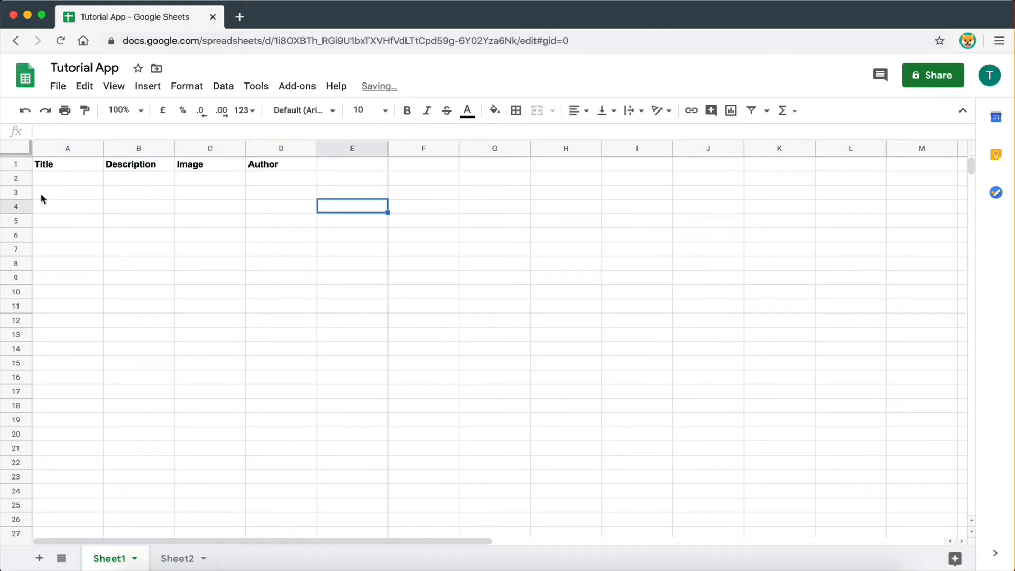
pyautogui.moveTo(68, 178)
pyautogui.mouseDown()
pyautogui.moveTo(274, 185)
pyautogui.moveTo(278, 474)
pyautogui.mouseUp()
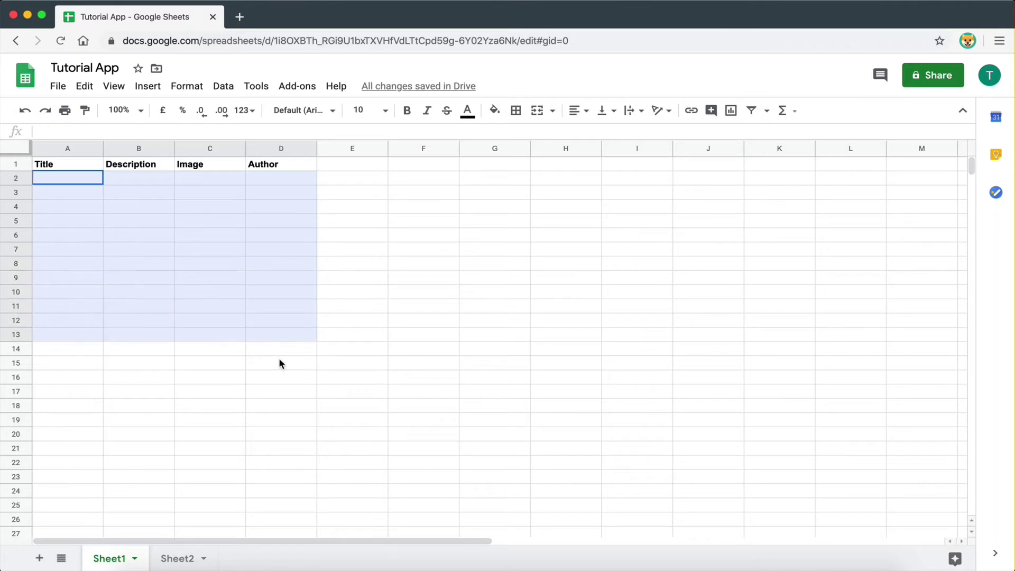
# Step: Highlight rows 2 onward one by one as prospective article entries
pyautogui.click(278, 473)
pyautogui.click(24, 181)
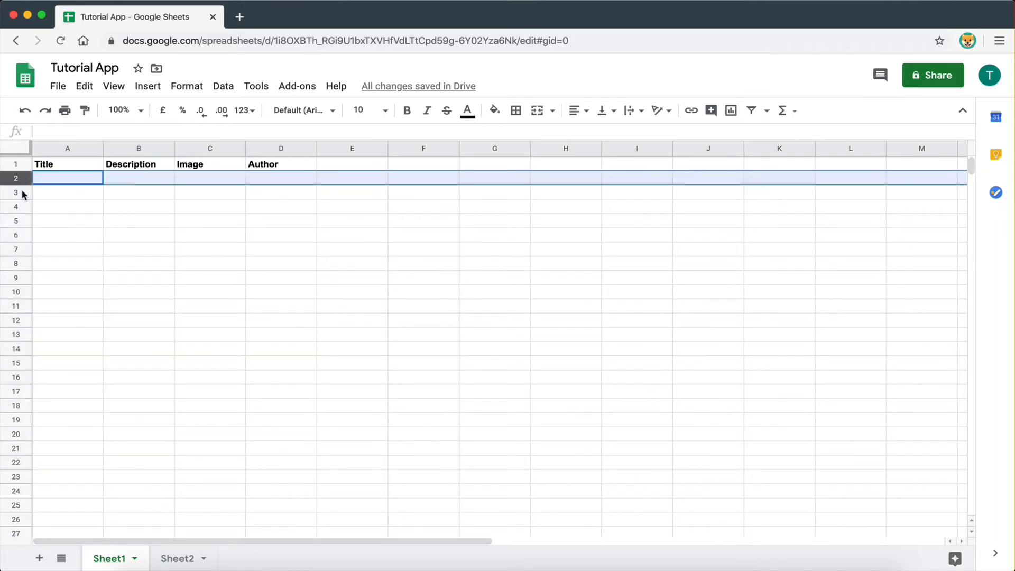
pyautogui.click(22, 207)
pyautogui.click(19, 222)
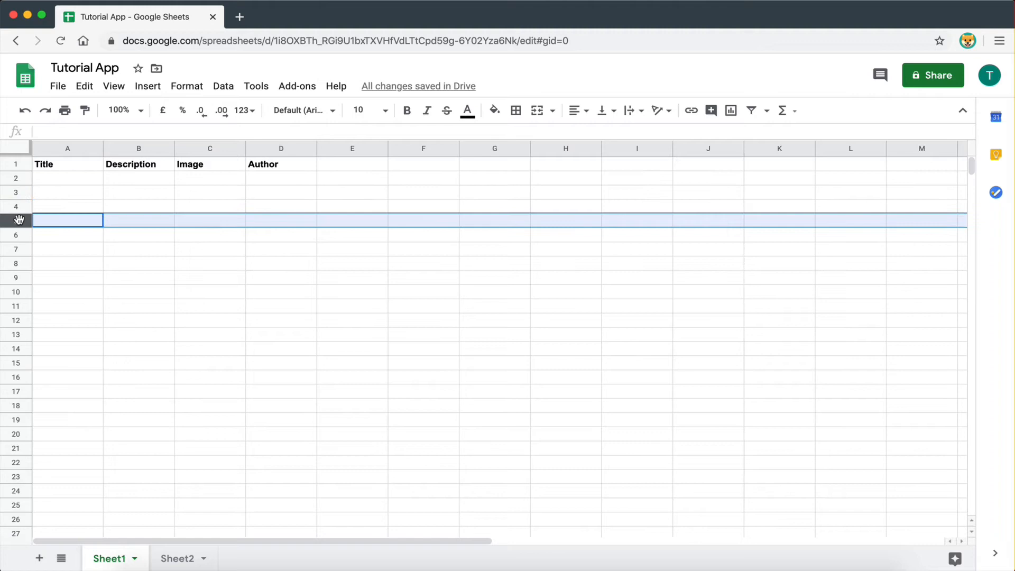
pyautogui.click(21, 236)
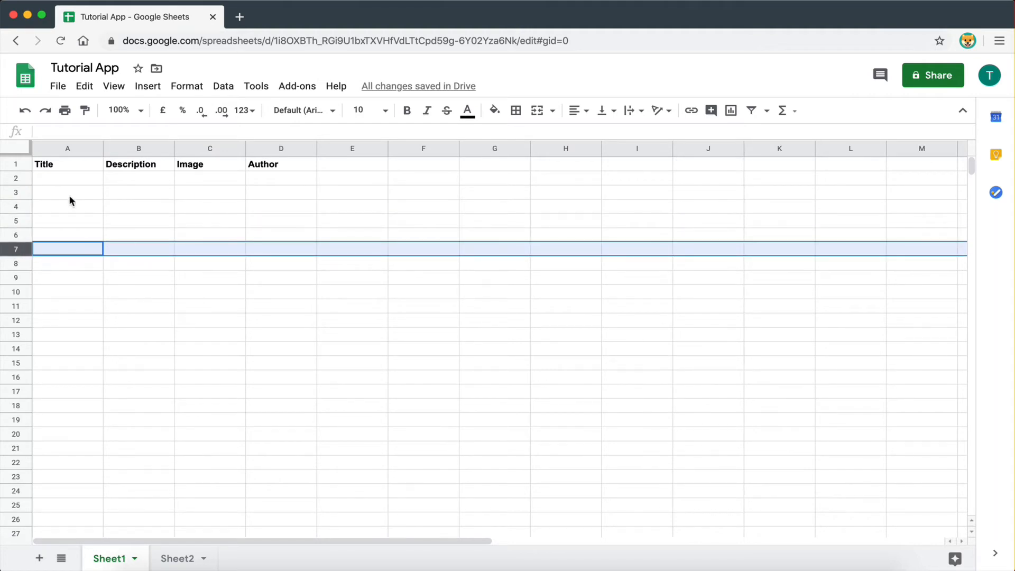
pyautogui.click(20, 180)
pyautogui.click(19, 206)
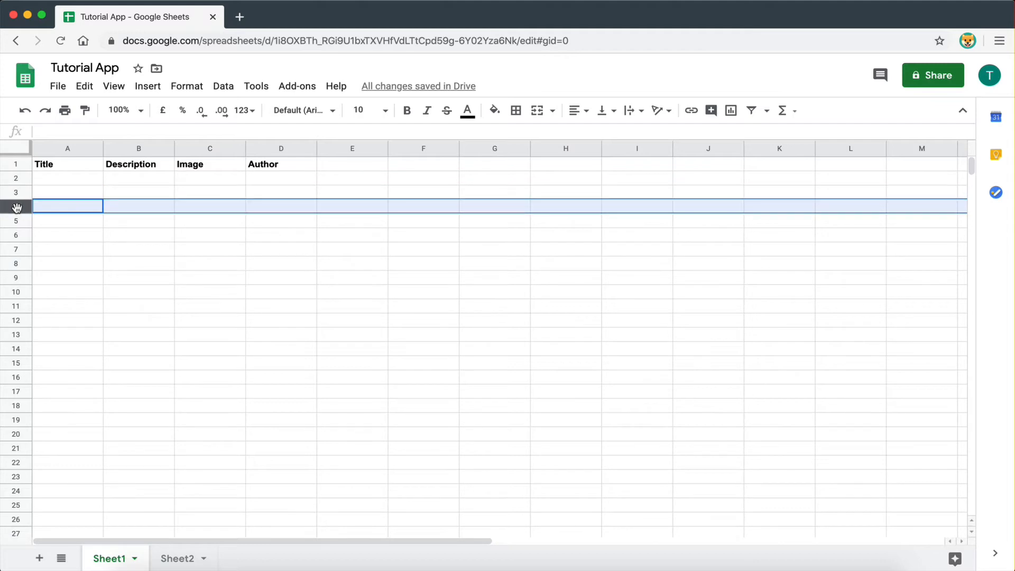
pyautogui.click(16, 222)
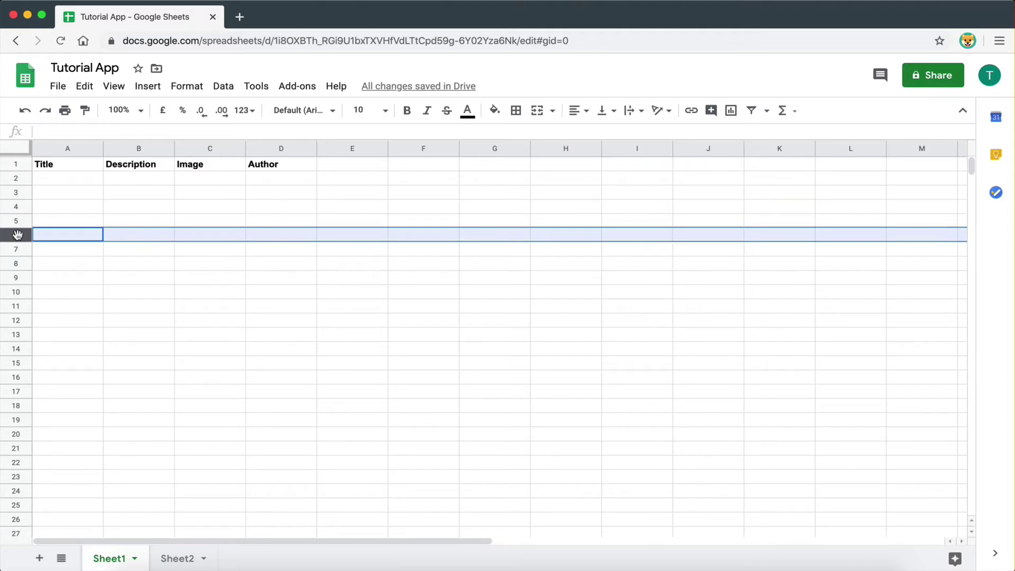
pyautogui.click(15, 249)
pyautogui.click(16, 263)
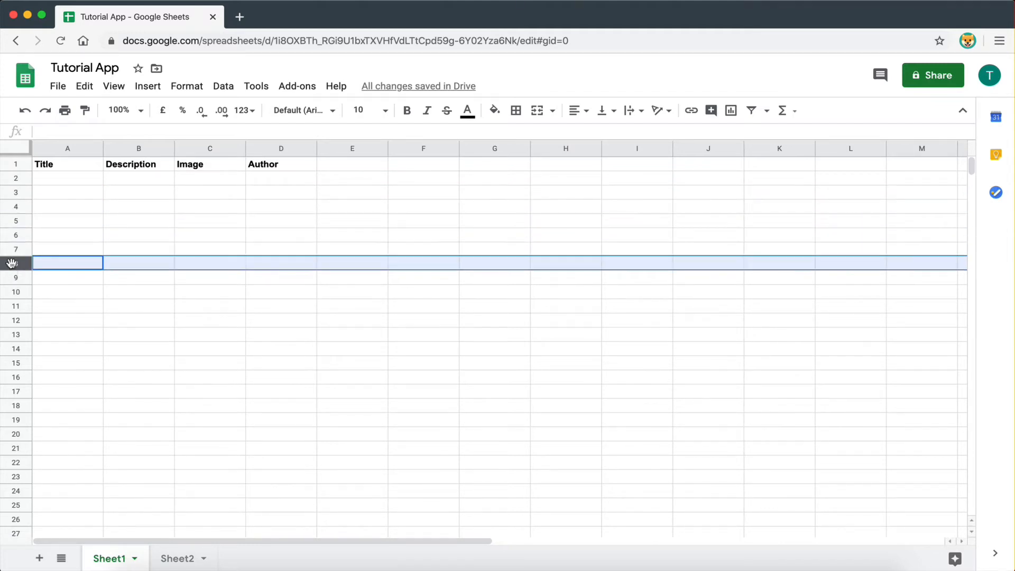
pyautogui.click(139, 262)
# Step: Enter Breaking News Article 1 in A2 with 'this is an example description' in B2, widening column A
pyautogui.click(65, 178)
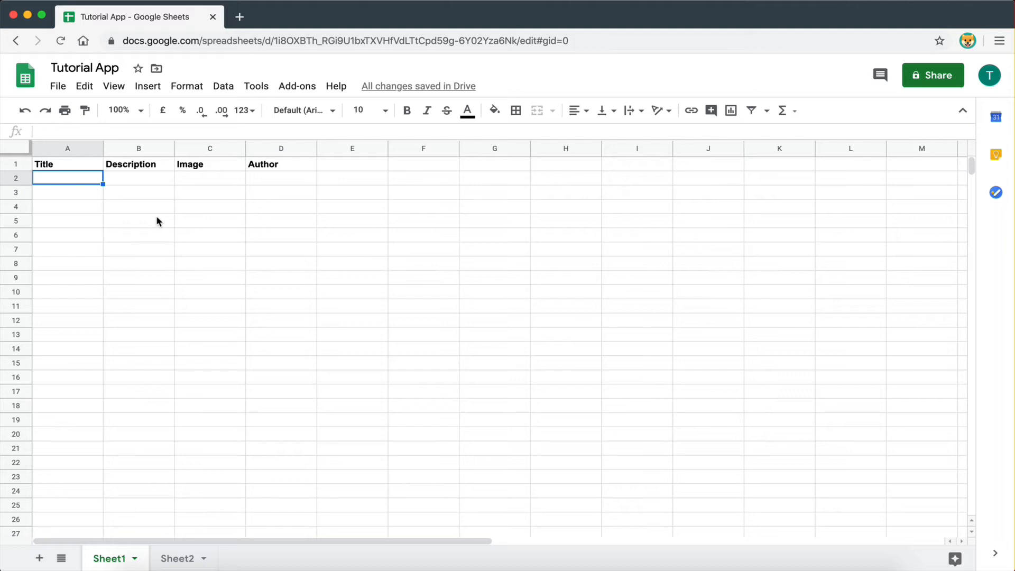
pyautogui.write('B')
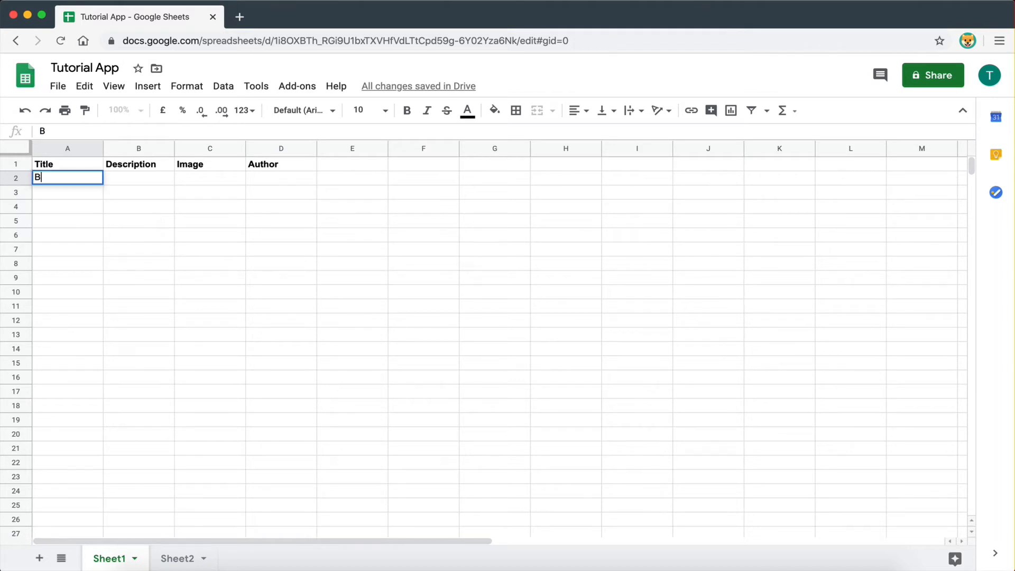
pyautogui.write('reaking New')
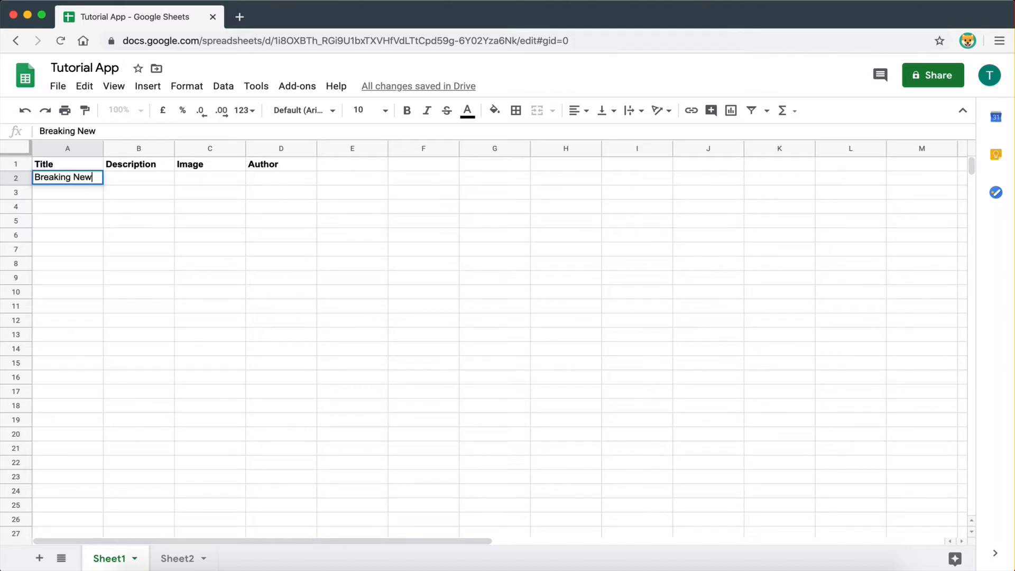
pyautogui.write('s Article ')
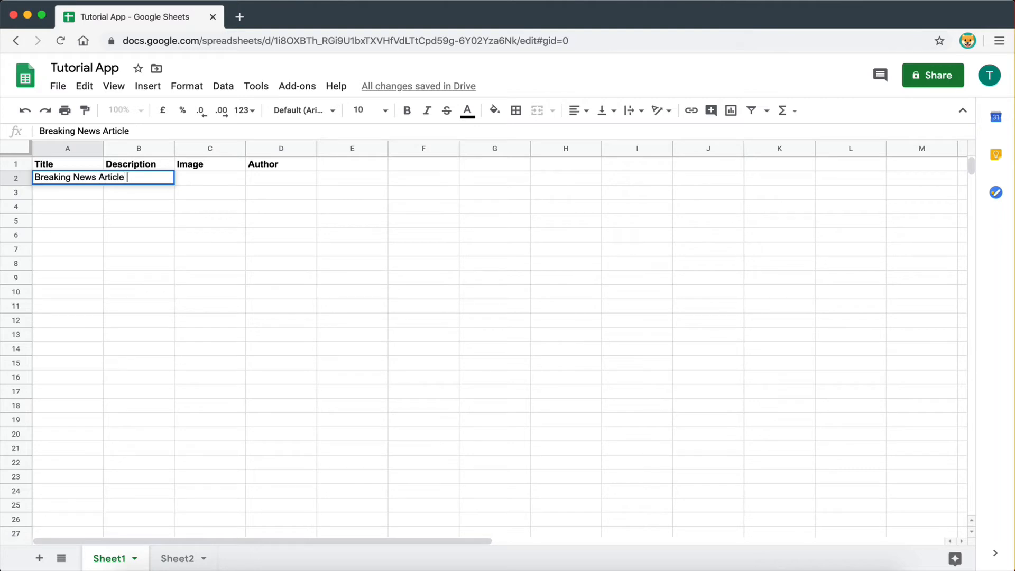
pyautogui.write('1')
pyautogui.click(191, 326)
pyautogui.moveTo(103, 148); pyautogui.dragTo(135, 149)
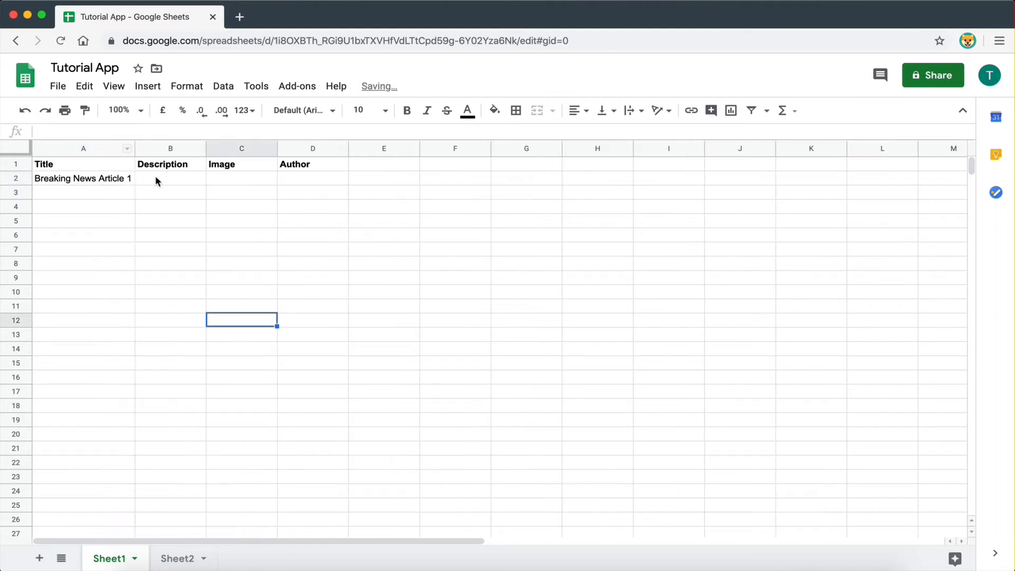
pyautogui.click(156, 182)
pyautogui.write('this is a')
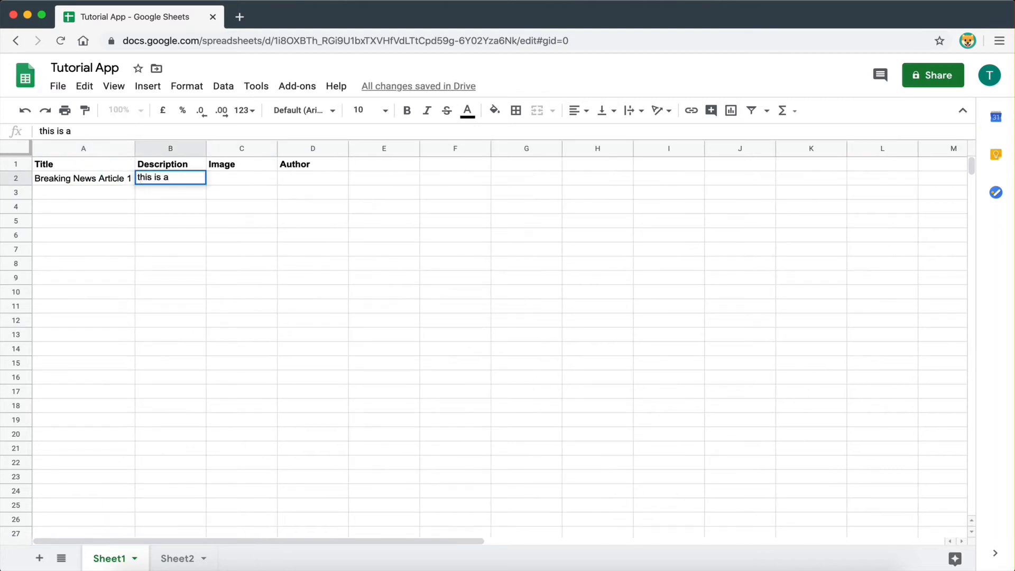
pyautogui.write('n example desc')
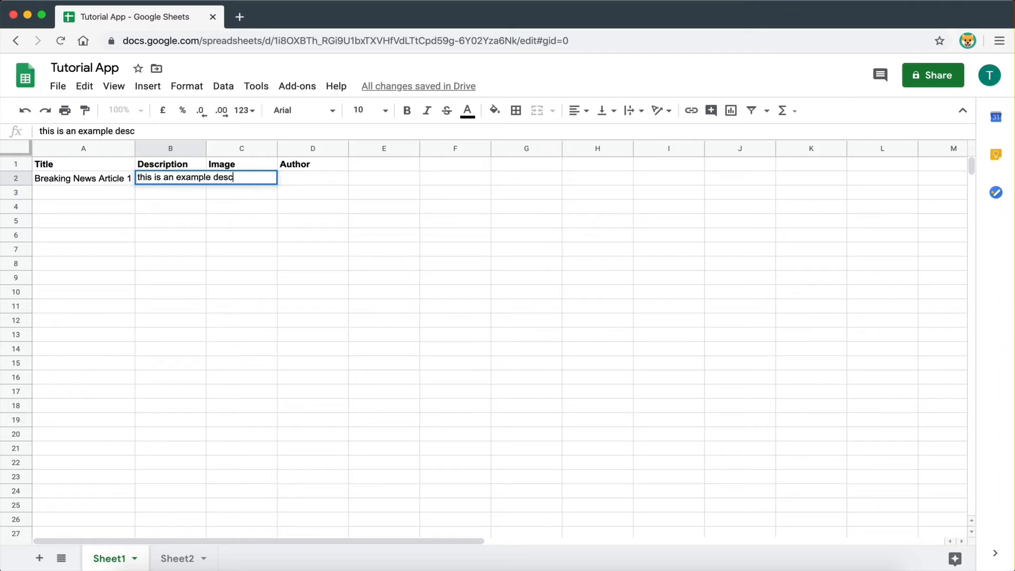
pyautogui.write('ripton ')
pyautogui.write('n')
pyautogui.press('Return')
# Step: Fit column B to its text, move the Image column after Author and delete it
pyautogui.click(220, 280)
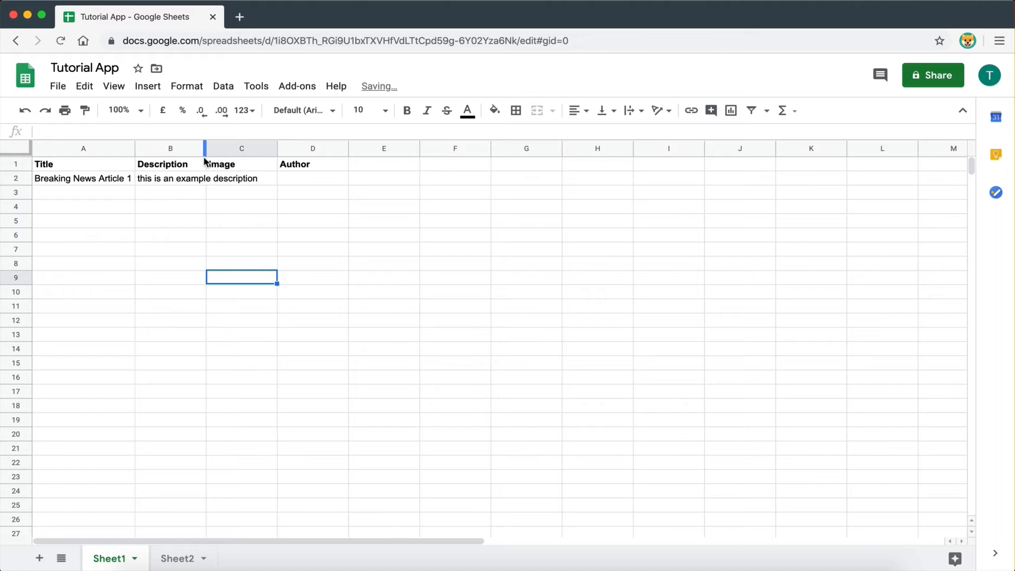
pyautogui.doubleClick(205, 148)
pyautogui.click(292, 149)
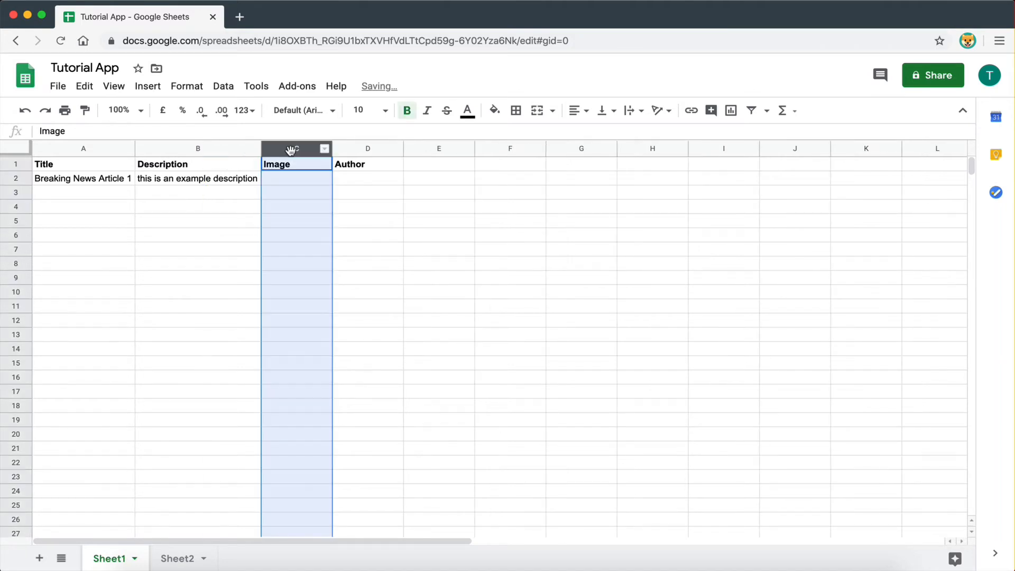
pyautogui.moveTo(292, 149); pyautogui.dragTo(380, 150)
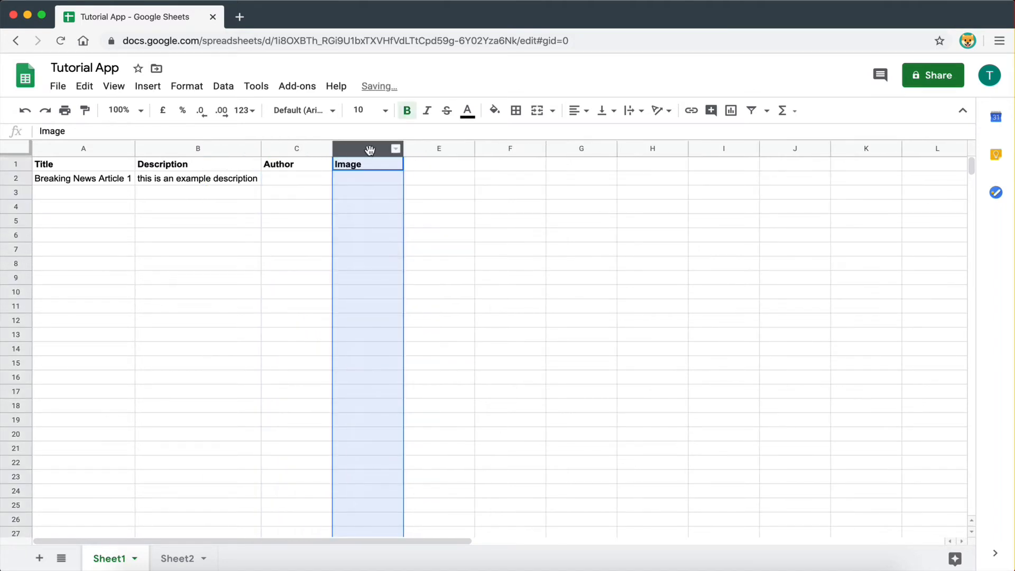
pyautogui.rightClick(369, 150)
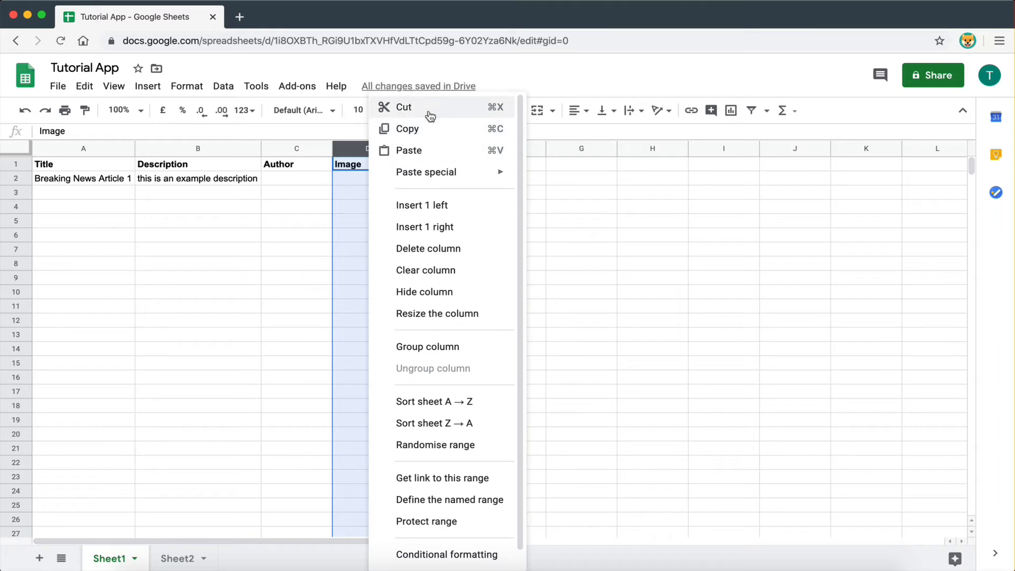
pyautogui.click(341, 255)
pyautogui.click(349, 149)
pyautogui.rightClick(367, 155)
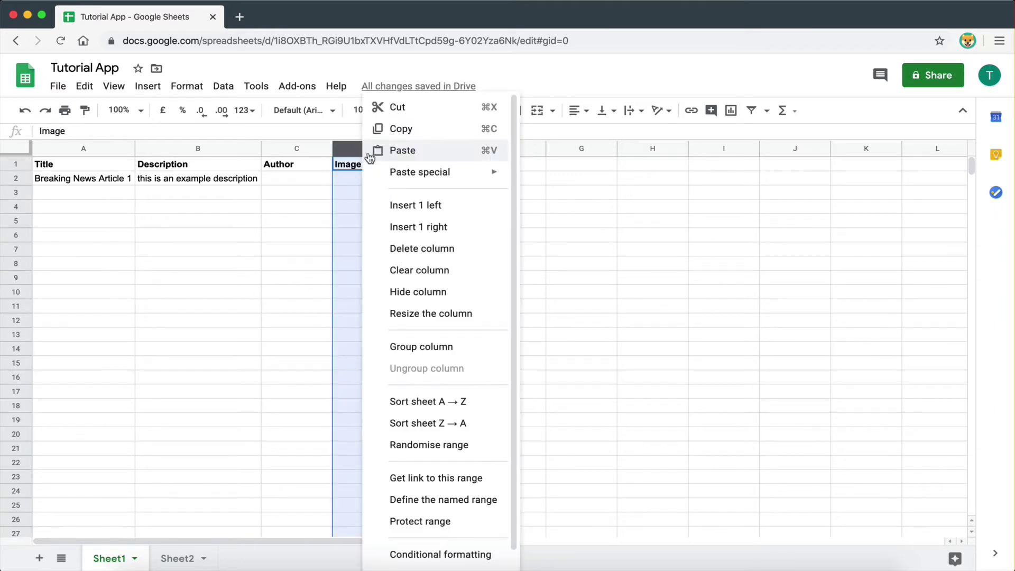
pyautogui.click(421, 248)
pyautogui.click(317, 222)
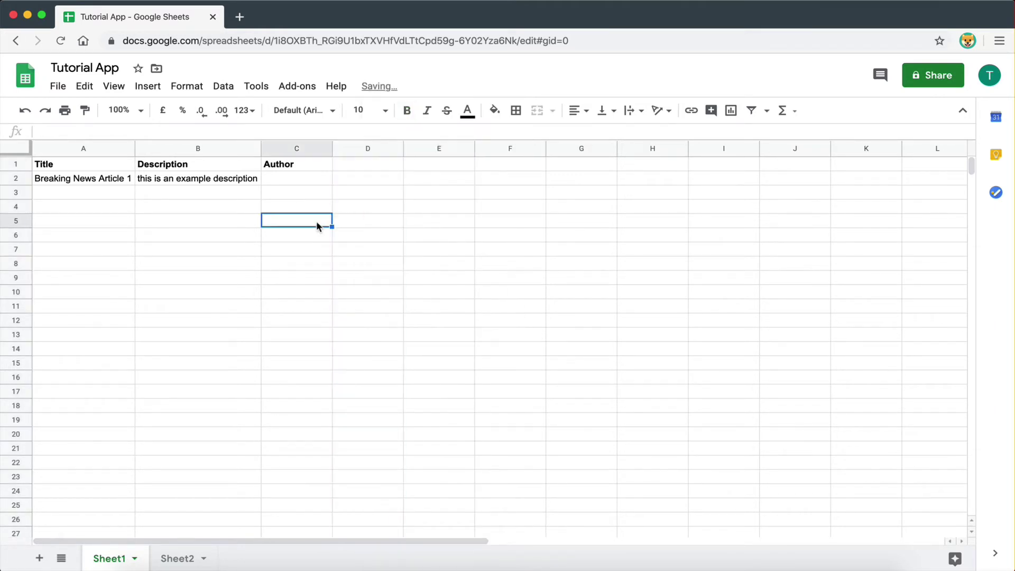
# Step: Enter Dimitris as the first article's author and return to Glide
pyautogui.click(277, 181)
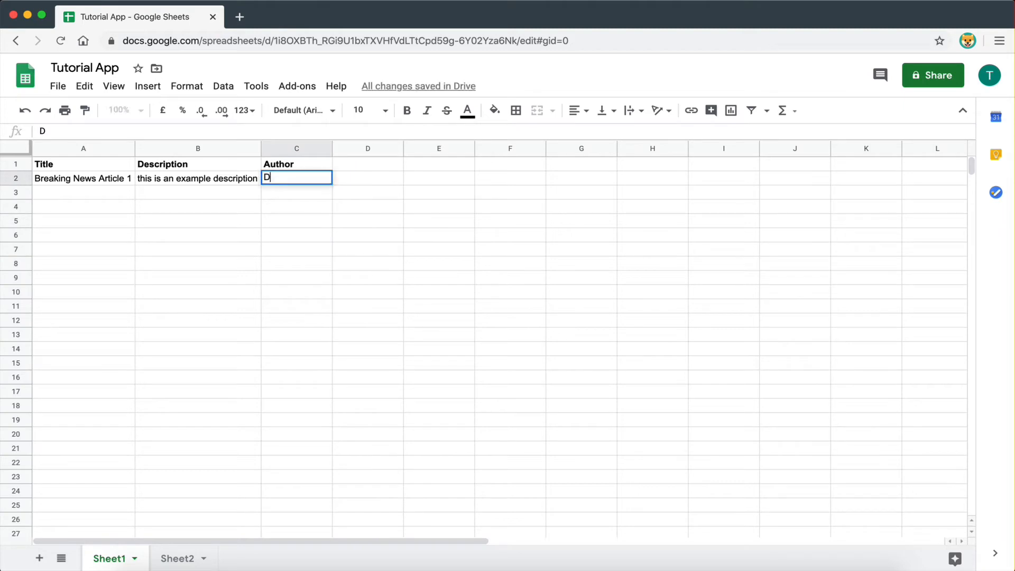
pyautogui.write('Dimitris')
pyautogui.click(287, 253)
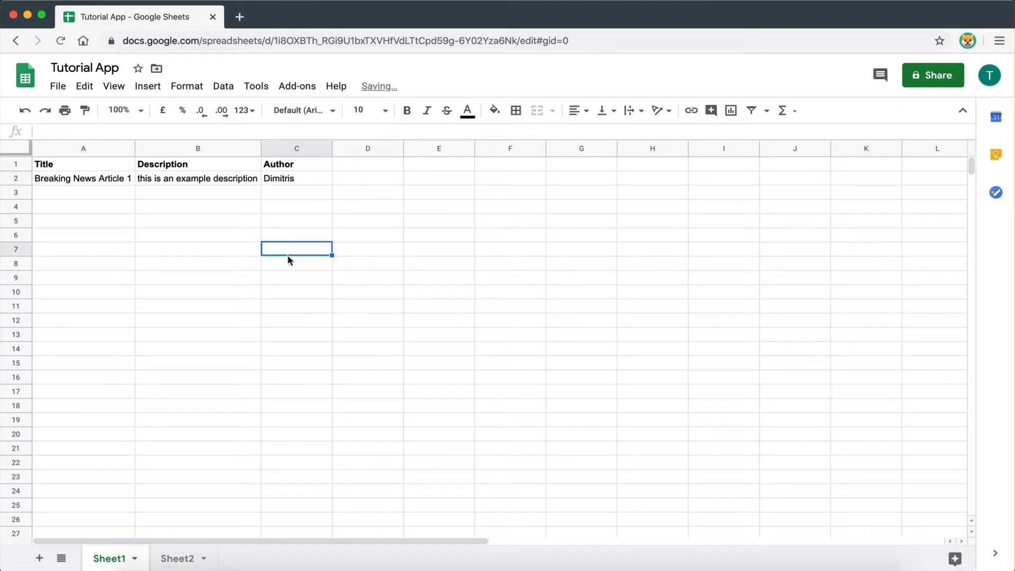
pyautogui.hotkey('ctrl', 'Tab')
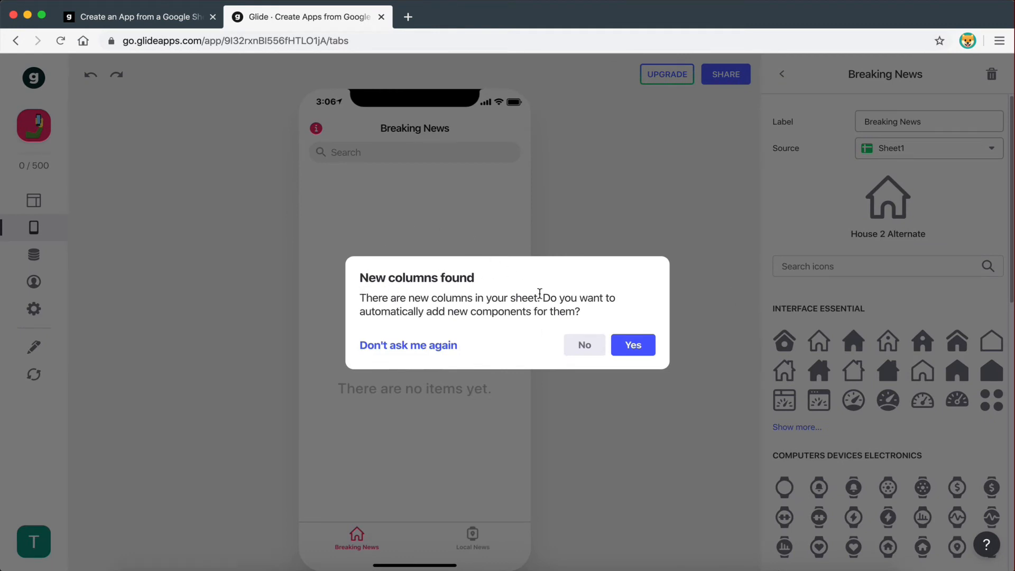
# Step: Accept the new columns, reload the sheet and remove components tied to the deleted Image column
pyautogui.hotkey('ctrl', 'Right')
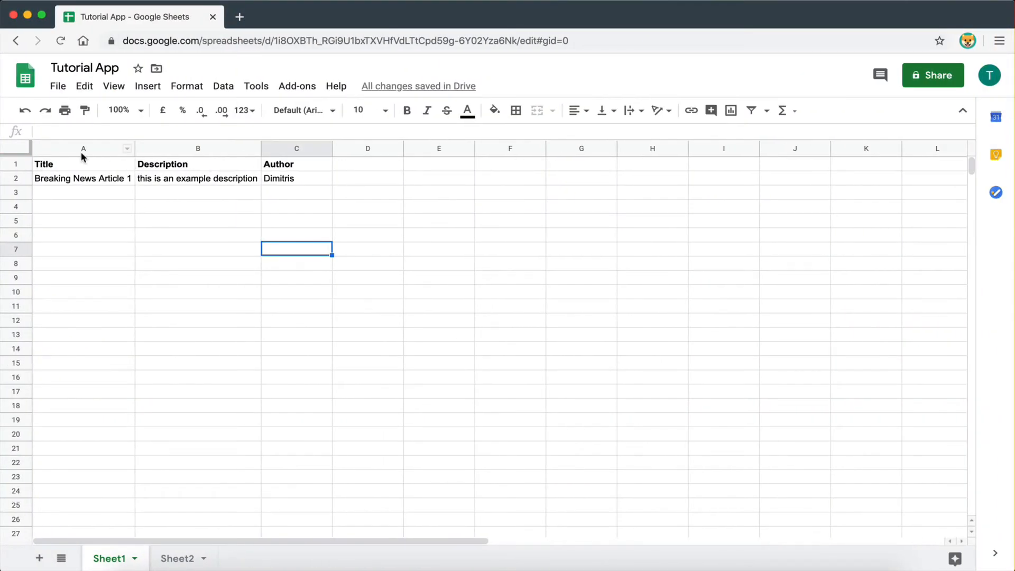
pyautogui.hotkey('ctrl', 'Left')
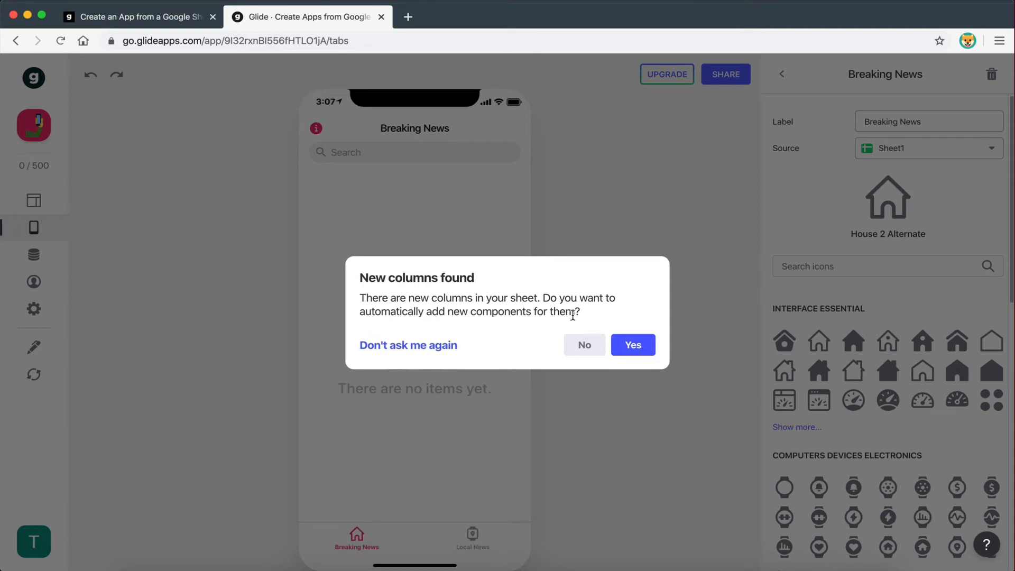
pyautogui.click(633, 344)
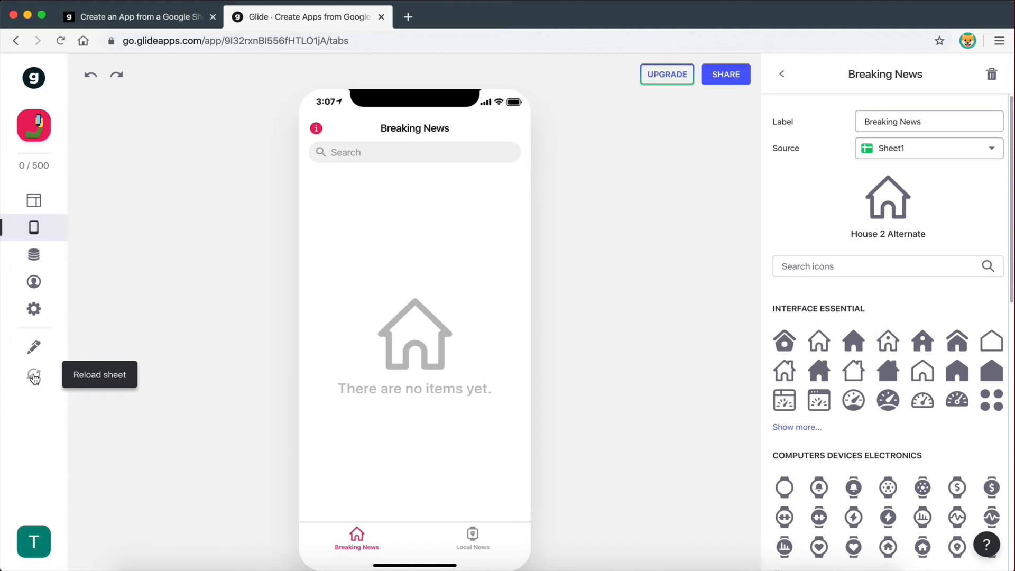
pyautogui.click(34, 376)
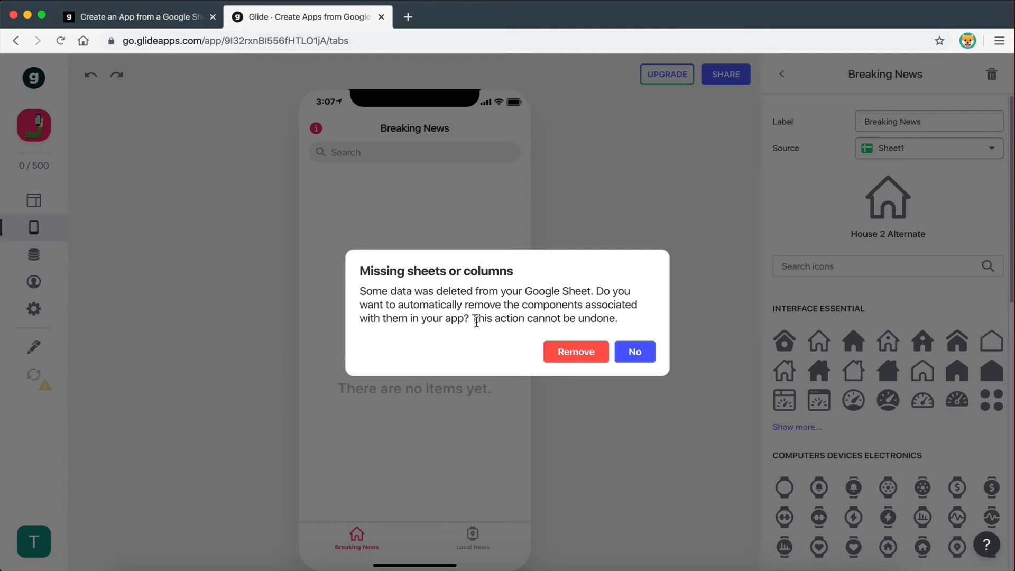
pyautogui.click(580, 359)
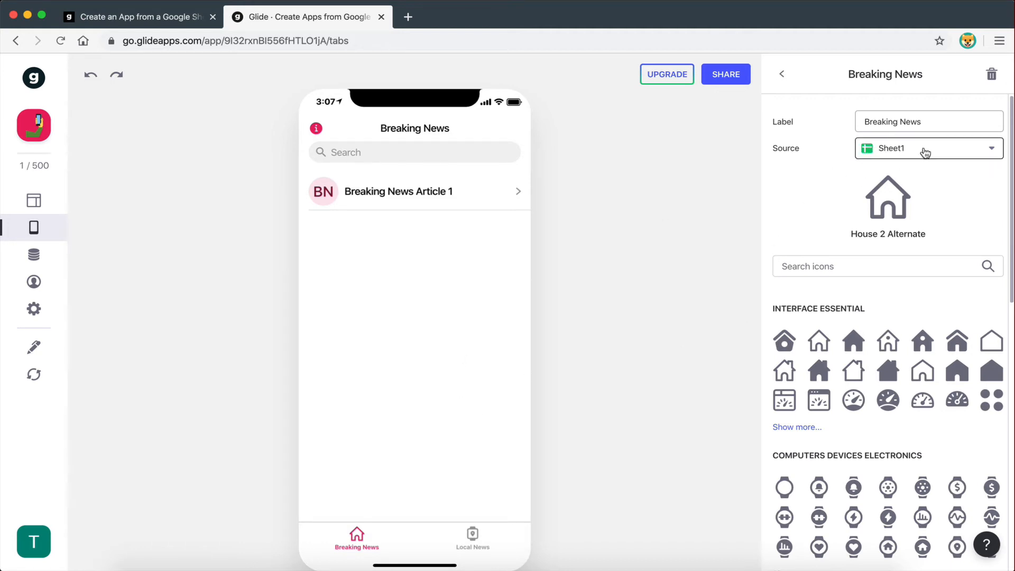
# Step: Rename Sheet1 to Breaking News and Sheet2 to Local News, then return to Breaking News
pyautogui.press('super+Tab')
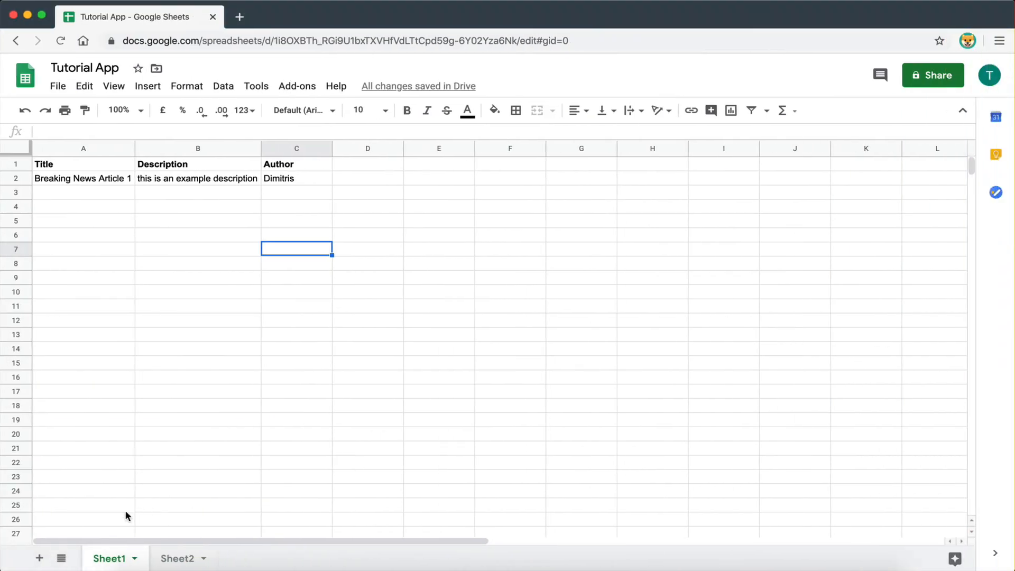
pyautogui.doubleClick(116, 558)
pyautogui.write('Bre')
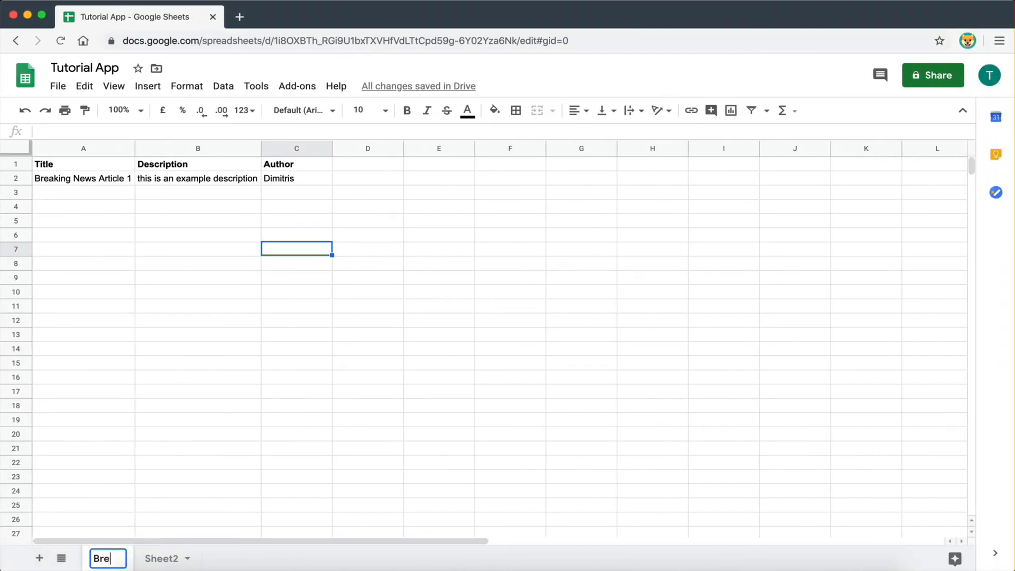
pyautogui.write('aking News')
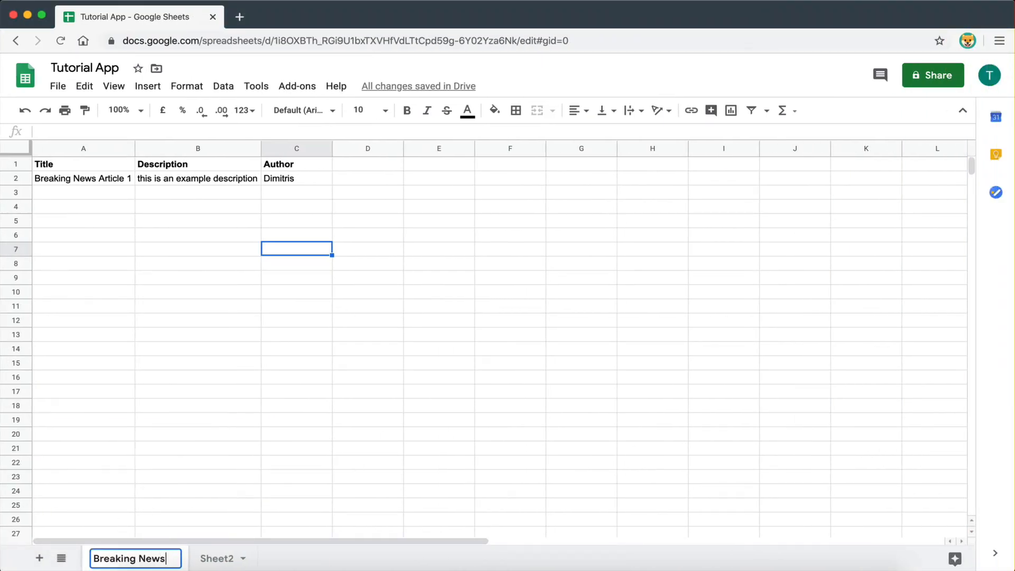
pyautogui.click(165, 464)
pyautogui.doubleClick(216, 559)
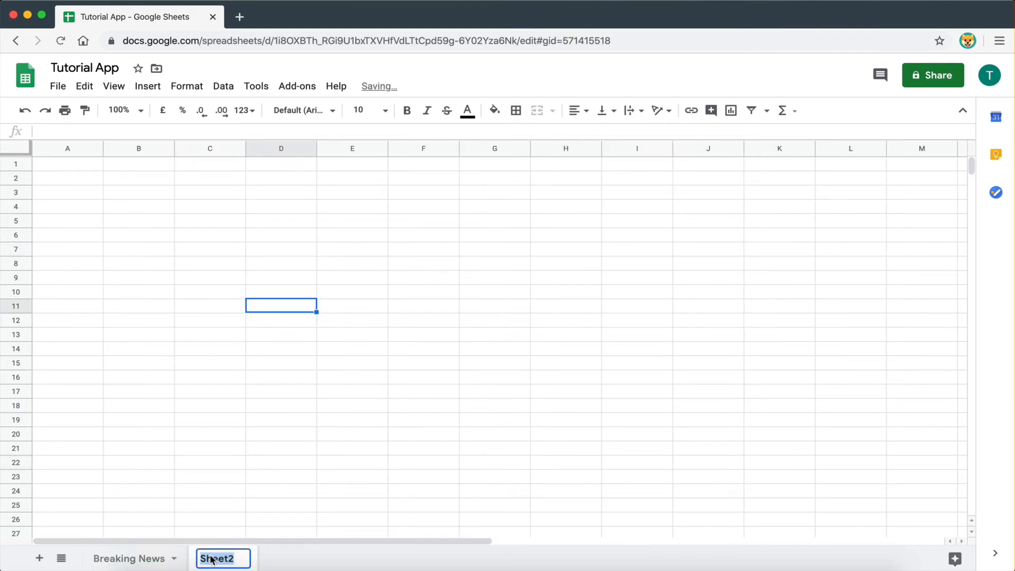
pyautogui.write('Loc')
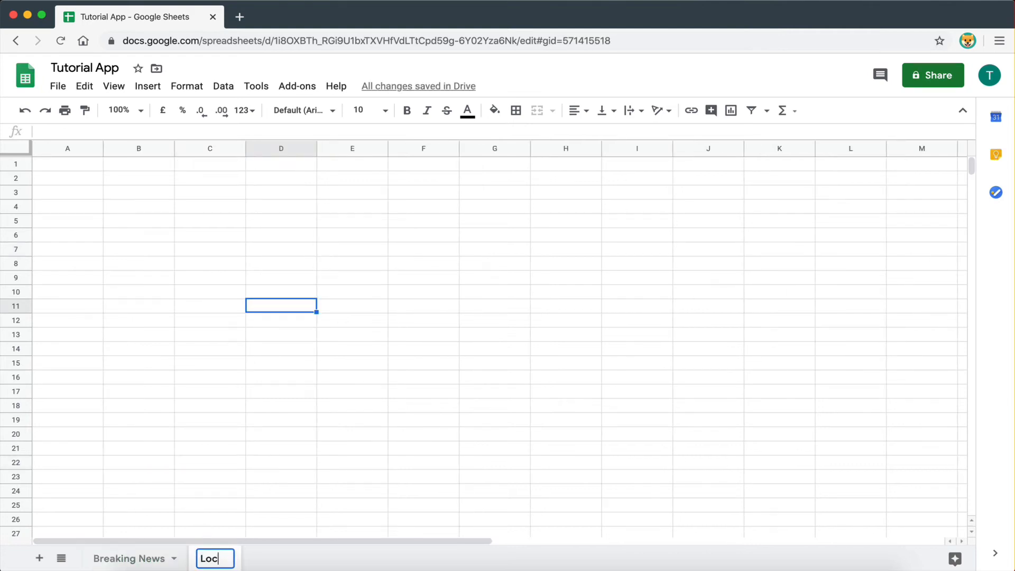
pyautogui.write('al News')
pyautogui.press('Return')
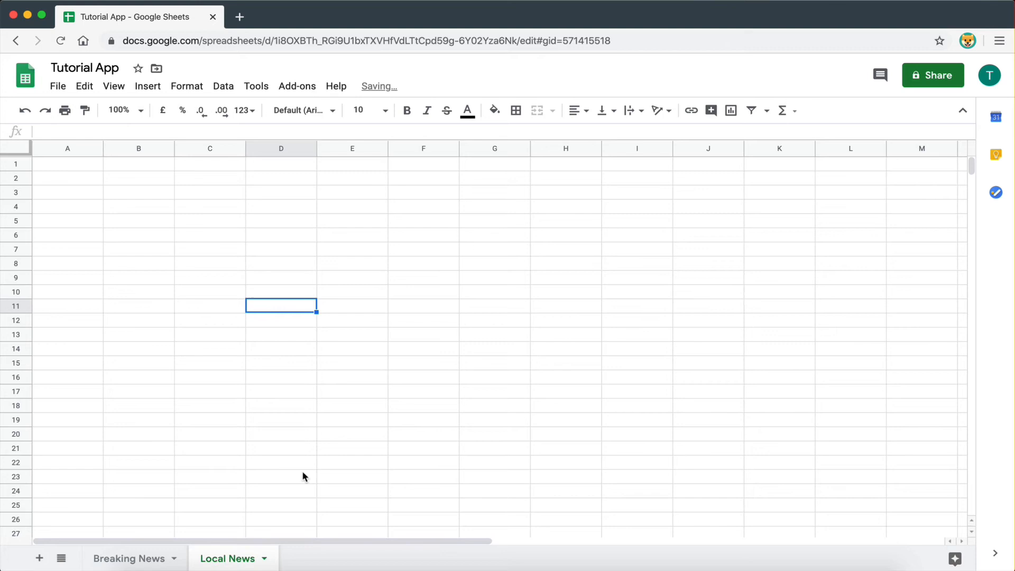
pyautogui.click(303, 477)
pyautogui.click(136, 557)
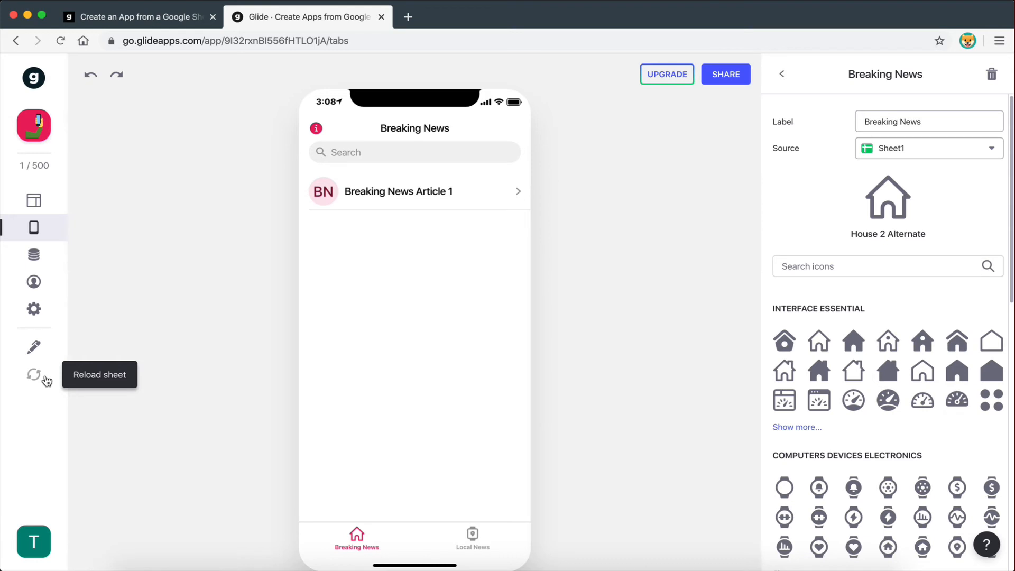
pyautogui.click(903, 150)
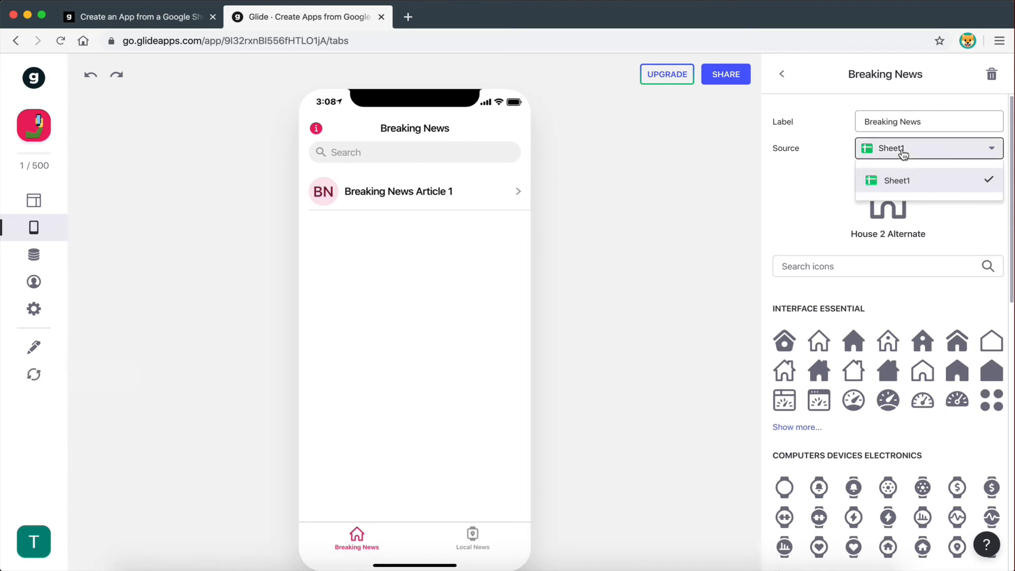
pyautogui.click(807, 194)
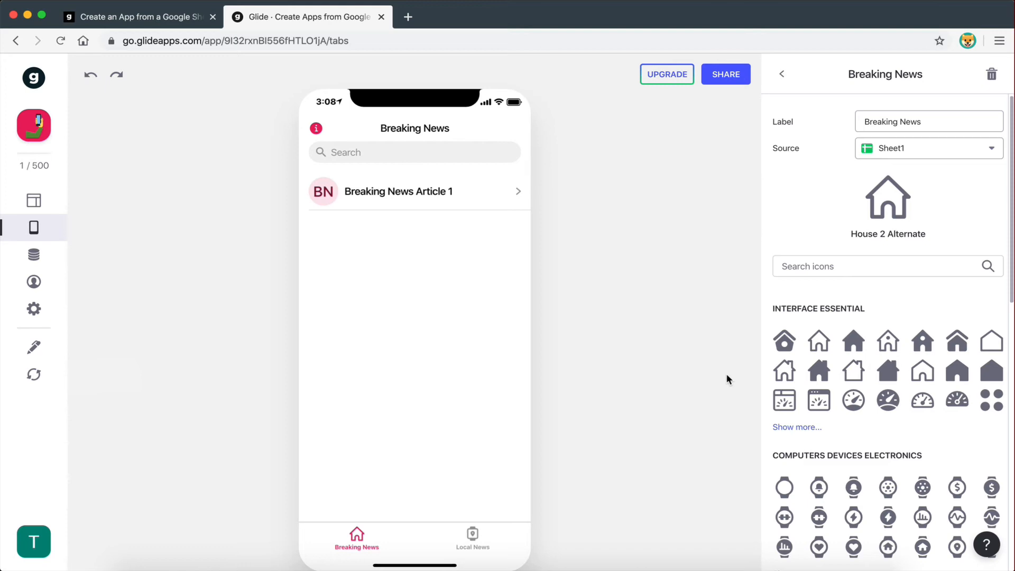
pyautogui.hotkey('ctrl', 'Right')
pyautogui.hotkey('ctrl', 'Left')
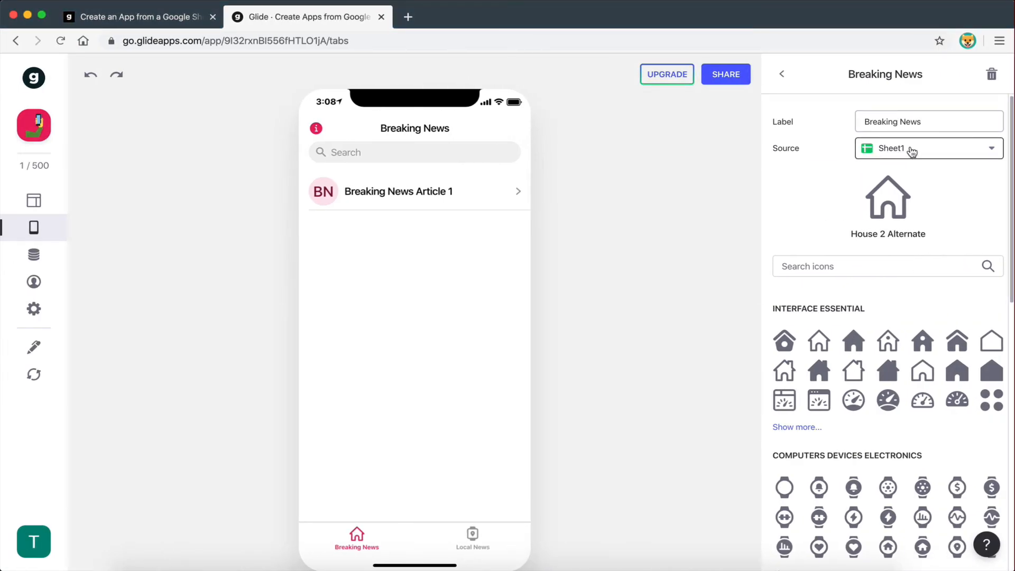
pyautogui.click(783, 74)
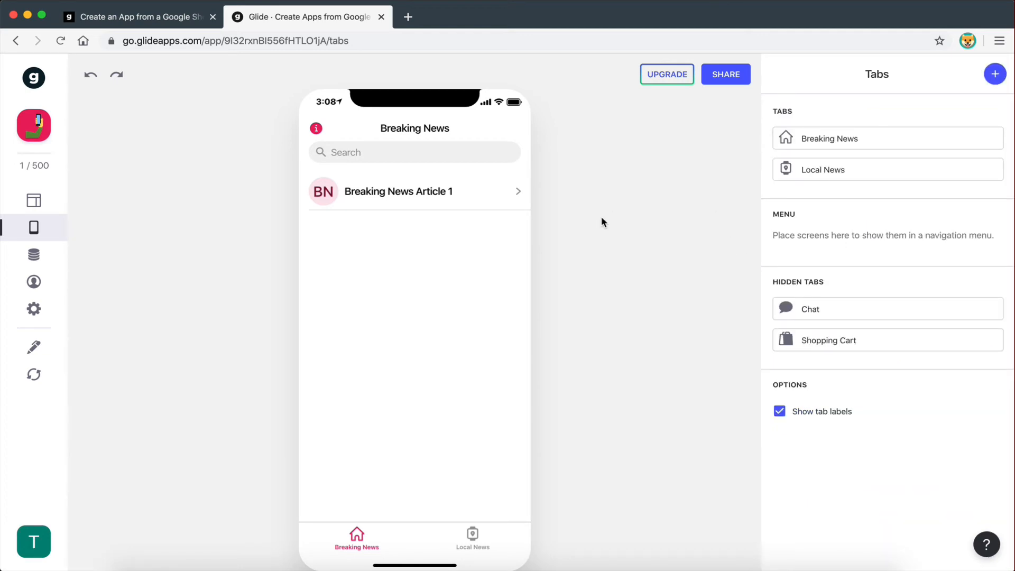
pyautogui.click(841, 140)
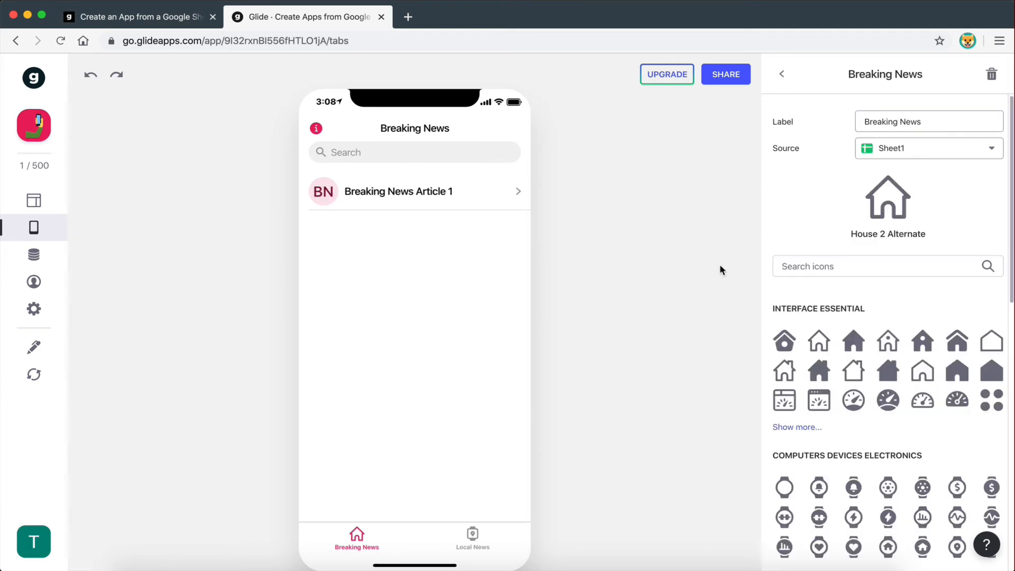
pyautogui.hotkey('ctrl', 'Left')
# Step: Copy the first article's A2:C2 row and paste it into row 3
pyautogui.click(87, 202)
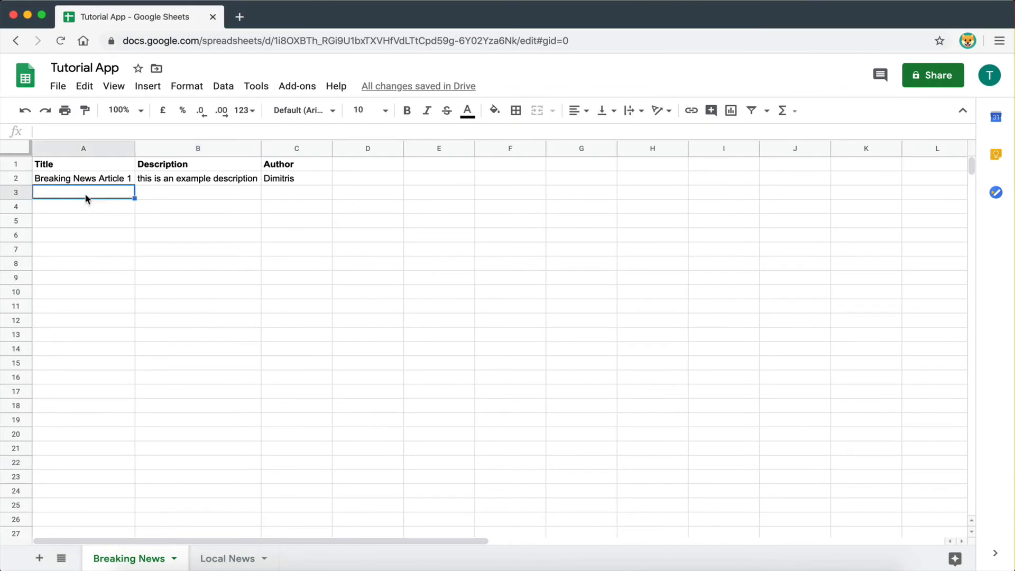
pyautogui.moveTo(79, 178); pyautogui.dragTo(307, 178)
pyautogui.press('super+c')
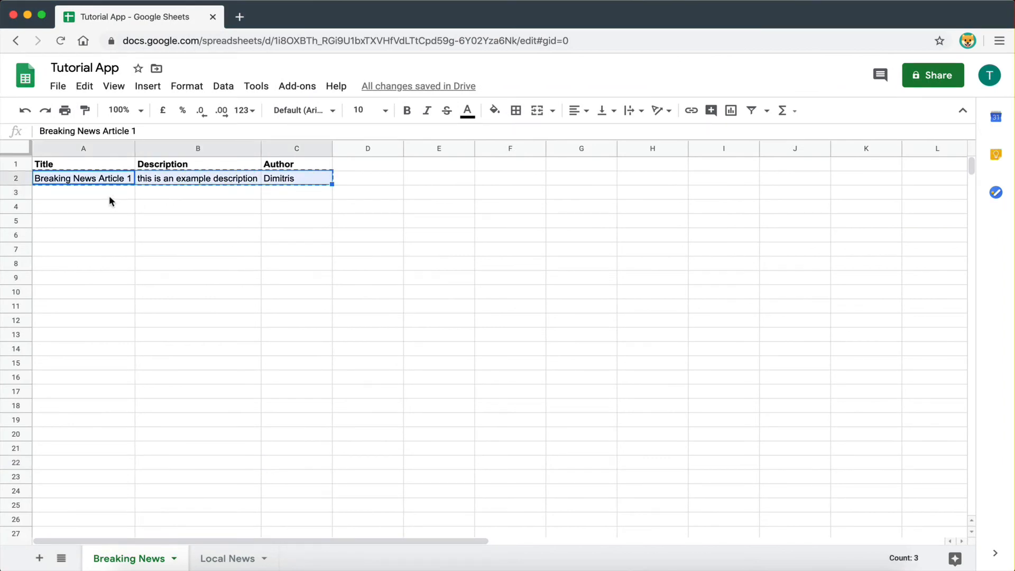
pyautogui.click(109, 200)
pyautogui.press('super+v')
pyautogui.click(120, 251)
# Step: Edit row 3 to read Breaking News Article 2 with ' 2' appended to its description
pyautogui.click(121, 193)
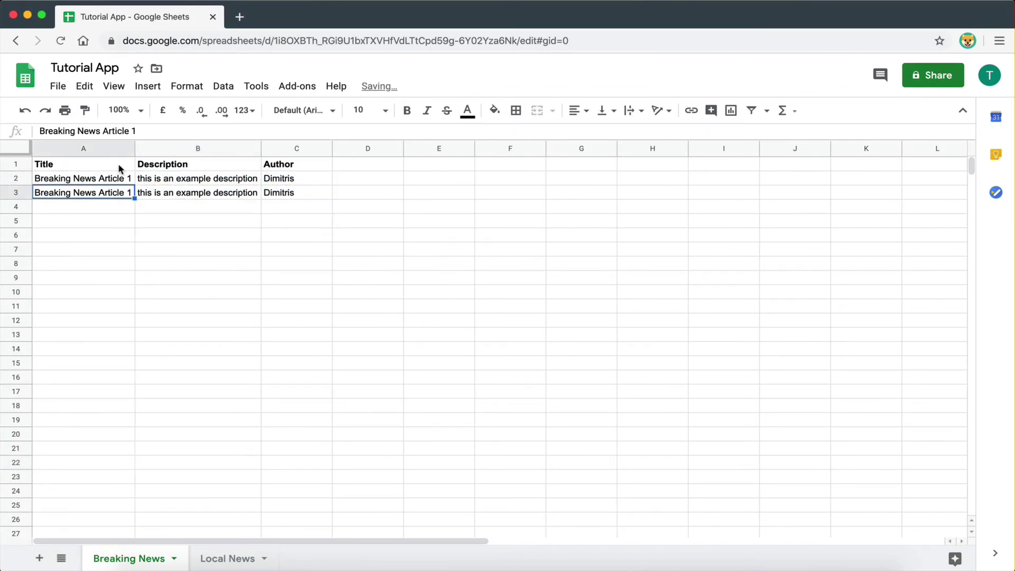
pyautogui.click(140, 131)
pyautogui.press('BackSpace')
pyautogui.write('2')
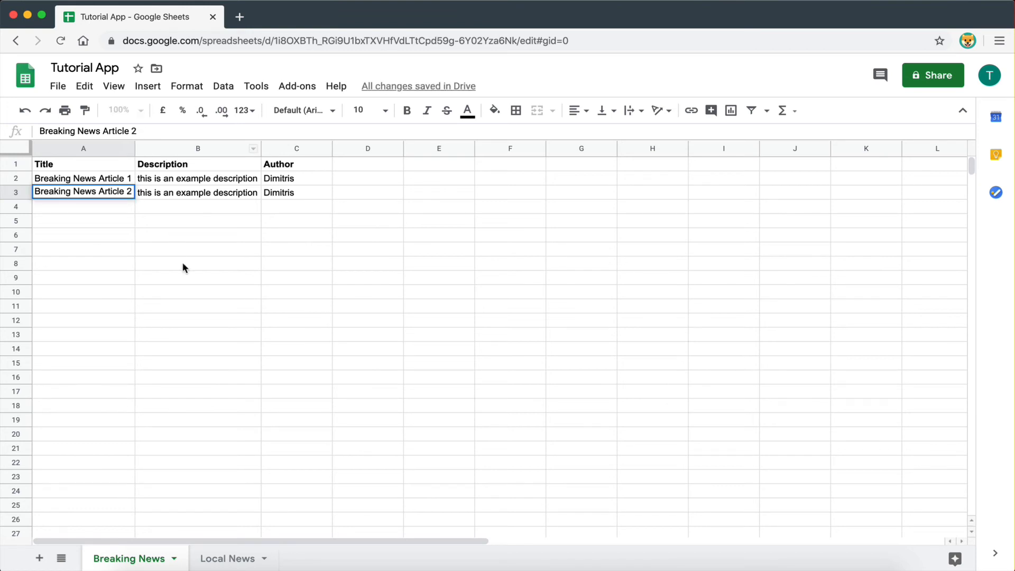
pyautogui.click(193, 193)
pyautogui.click(183, 131)
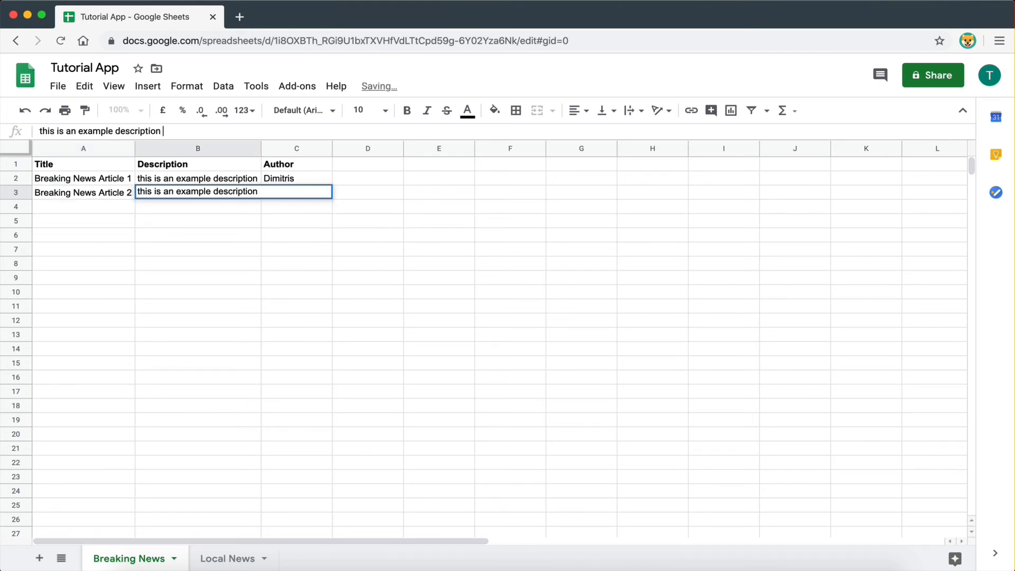
pyautogui.write('2')
pyautogui.click(198, 263)
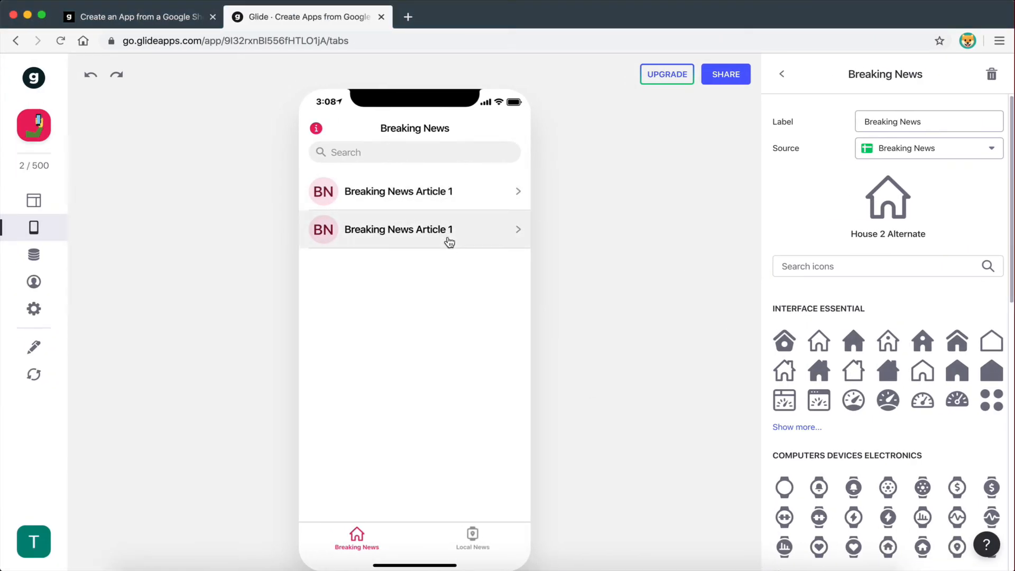
# Step: Reload the sheet data and flip the preview between the Breaking News and Local News tabs
pyautogui.click(33, 375)
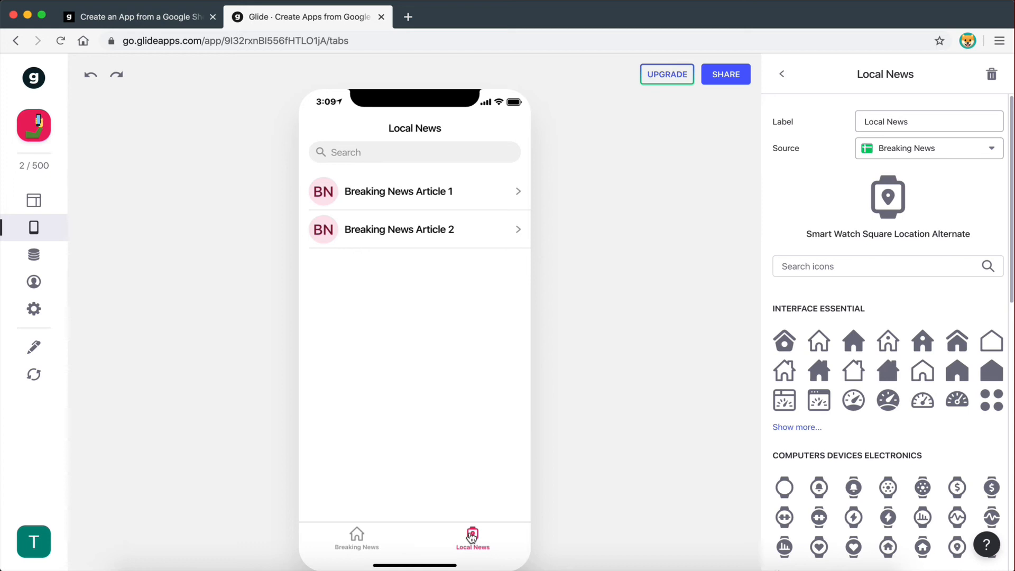
pyautogui.click(357, 540)
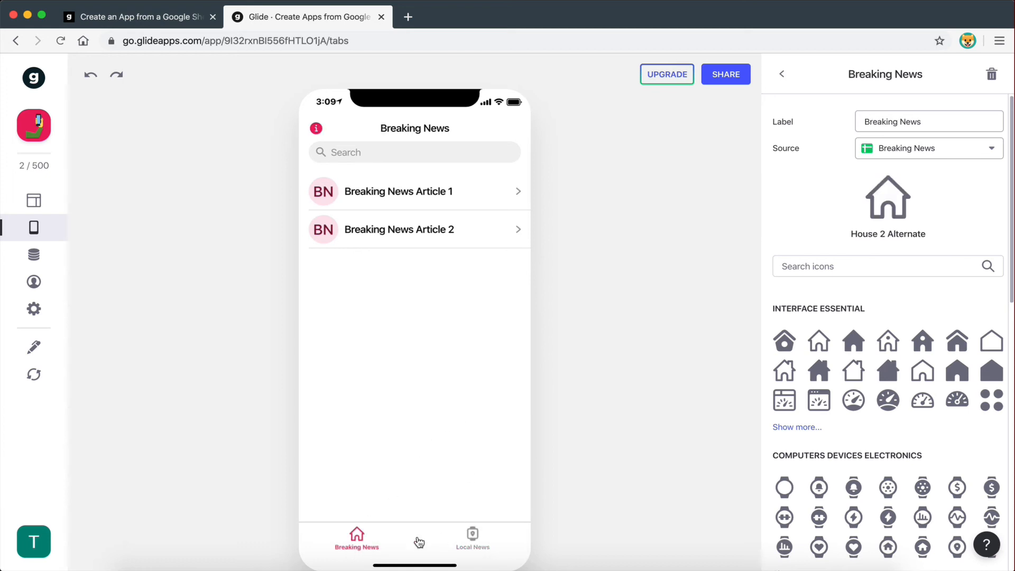
pyautogui.click(468, 537)
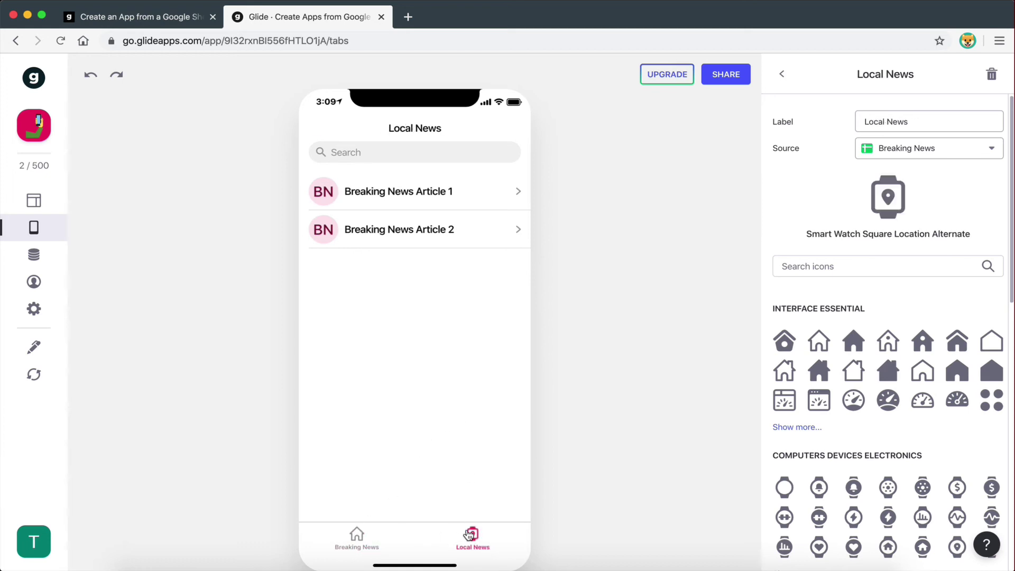
pyautogui.click(350, 543)
pyautogui.click(475, 539)
# Step: Check the Local News Source list, find only Breaking News, and leave it unchanged
pyautogui.click(896, 151)
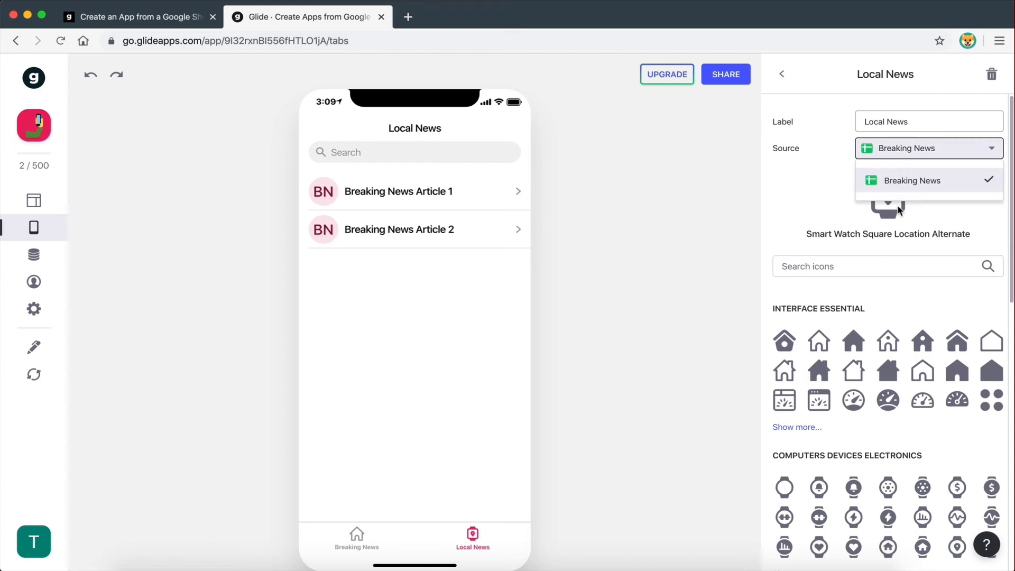
pyautogui.click(713, 217)
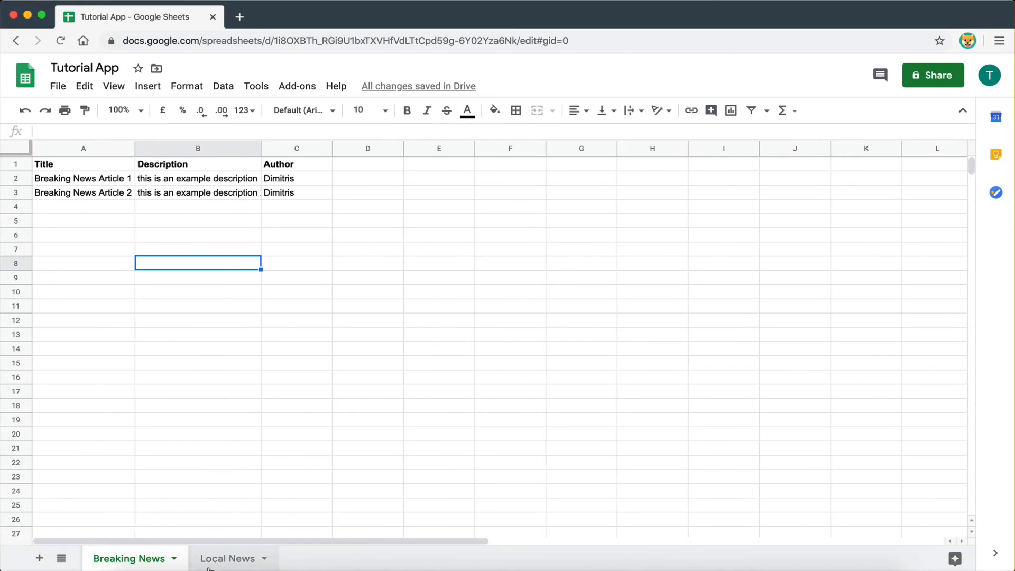
# Step: Copy the Title, Description, Author headers from Breaking News into row 1 of the Local News sheet
pyautogui.click(220, 559)
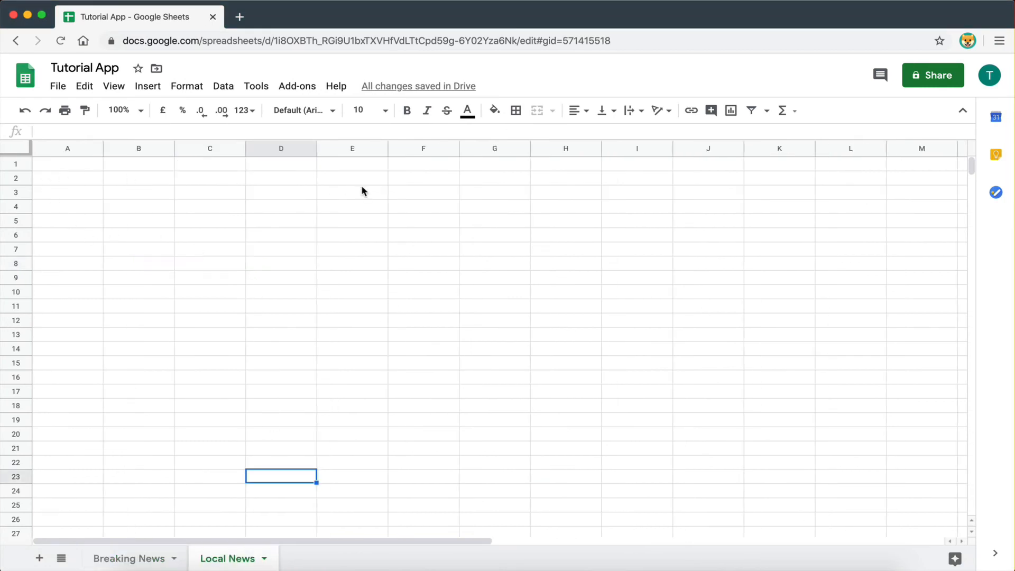
pyautogui.click(48, 168)
pyautogui.click(127, 558)
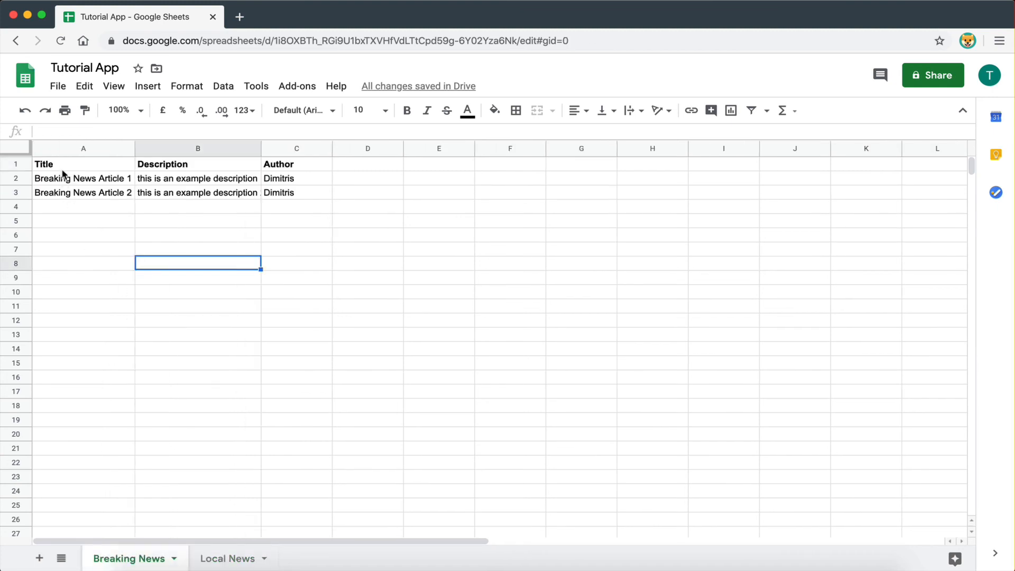
pyautogui.moveTo(63, 165); pyautogui.dragTo(291, 165)
pyautogui.click(228, 559)
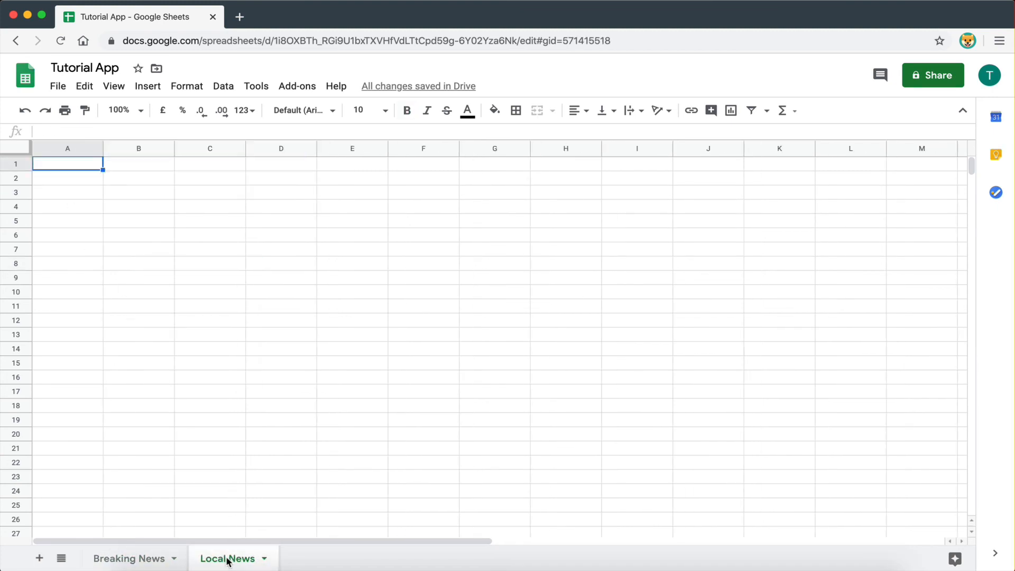
pyautogui.click(227, 293)
pyautogui.click(73, 165)
pyautogui.press('super+v')
pyautogui.click(142, 252)
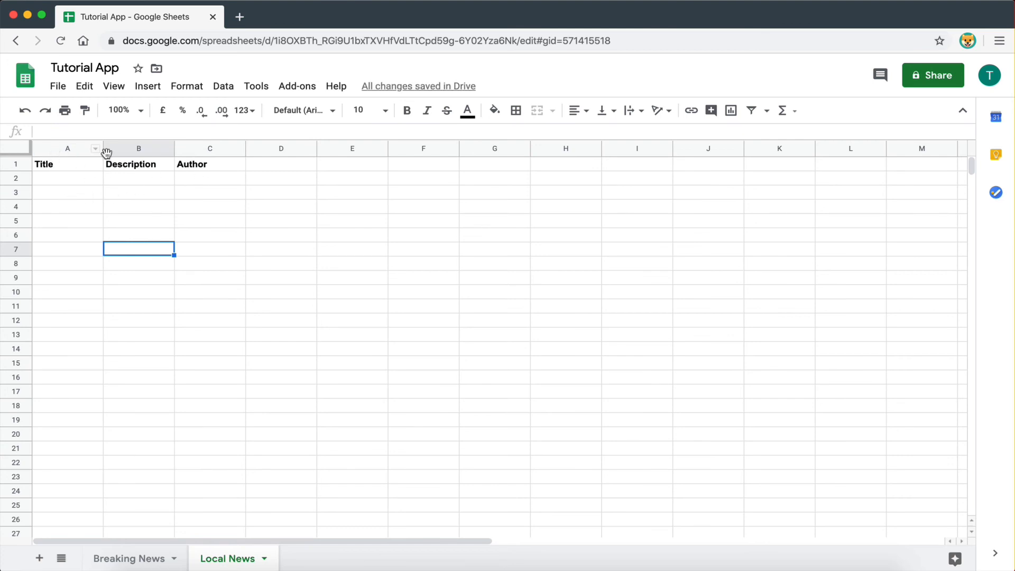
# Step: Widen columns A and B and fill row 2 with 'This is local news article 1', its description and author
pyautogui.moveTo(104, 151); pyautogui.dragTo(121, 151)
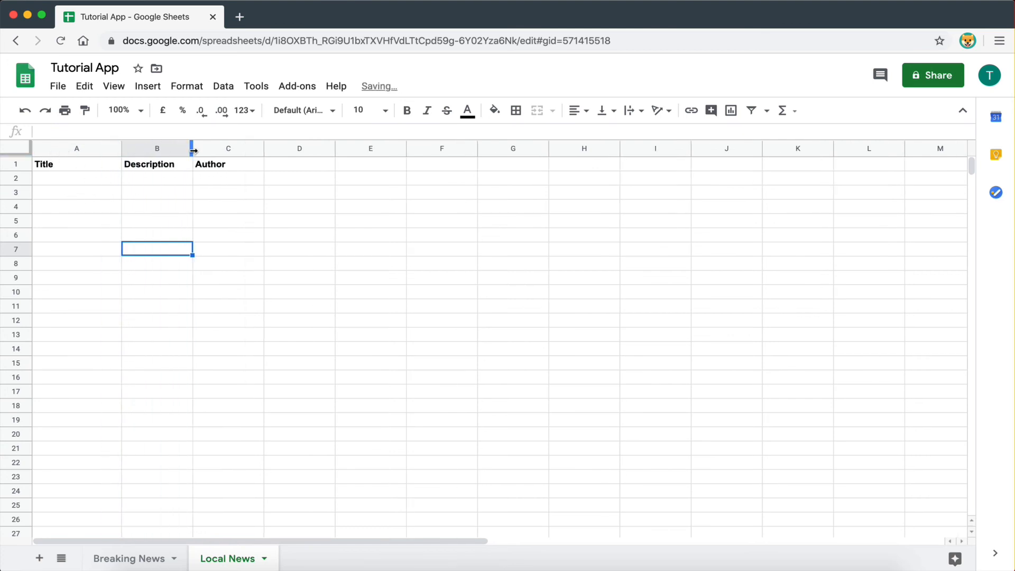
pyautogui.moveTo(193, 148); pyautogui.dragTo(242, 149)
pyautogui.click(62, 180)
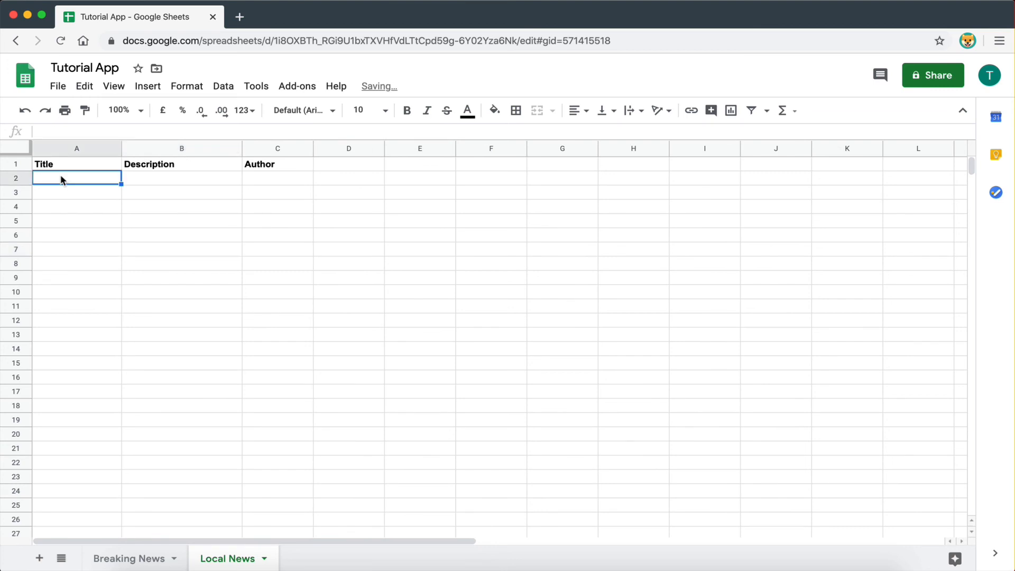
pyautogui.write('This is l')
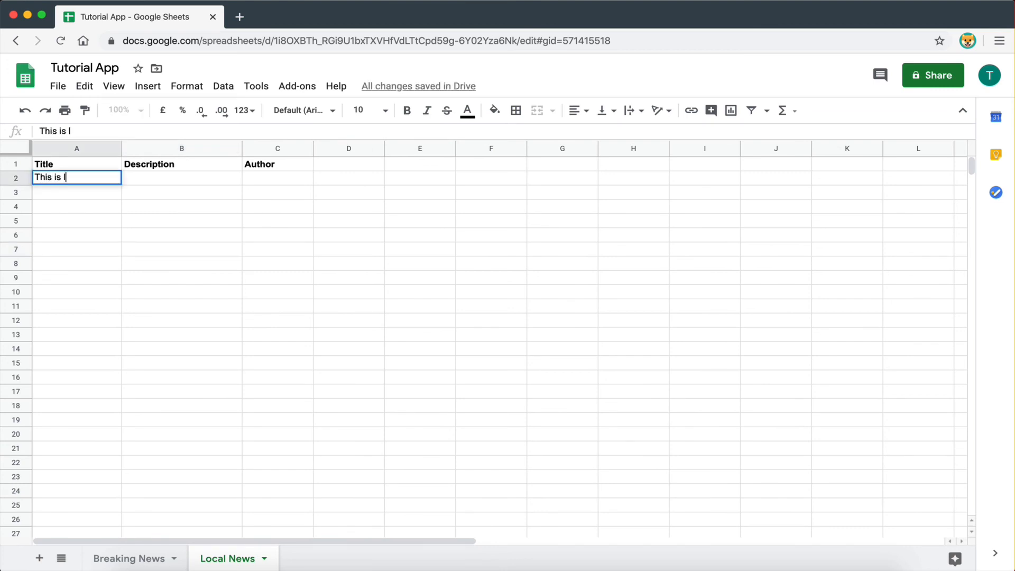
pyautogui.write('ocal news articl')
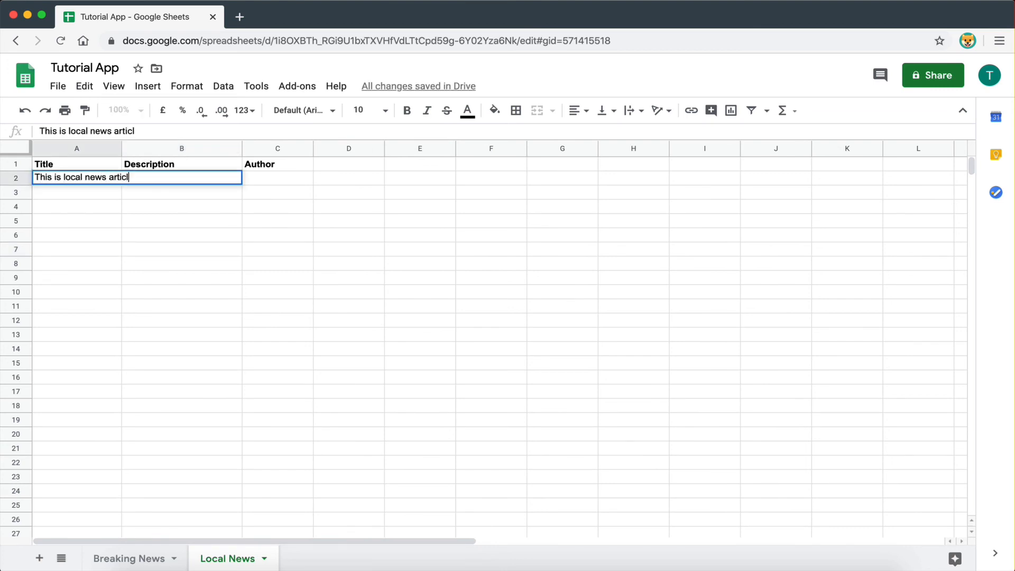
pyautogui.write('e 1')
pyautogui.click(72, 306)
pyautogui.moveTo(121, 149); pyautogui.dragTo(143, 149)
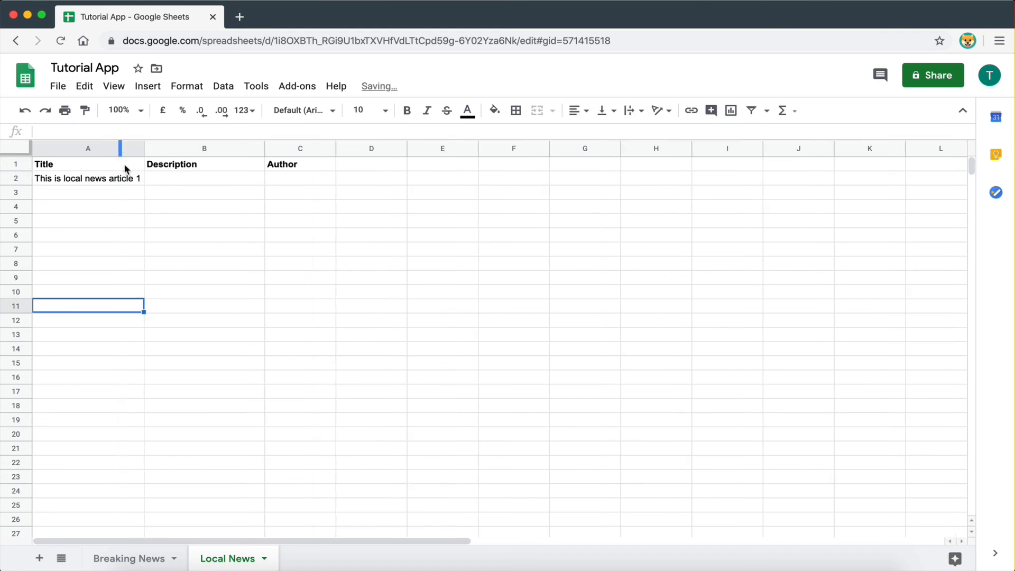
pyautogui.click(167, 187)
pyautogui.write('this is a ')
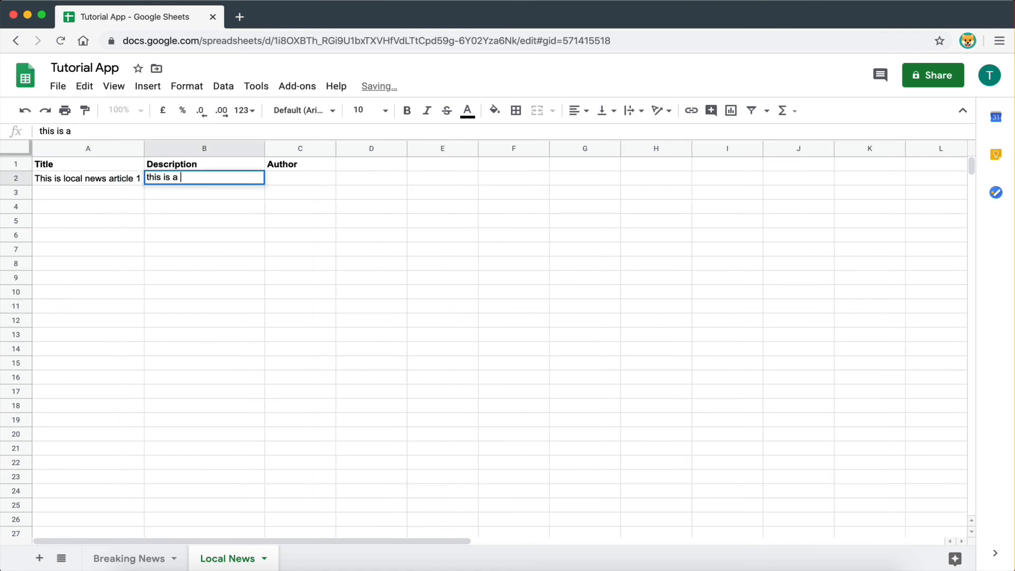
pyautogui.write('descriptio')
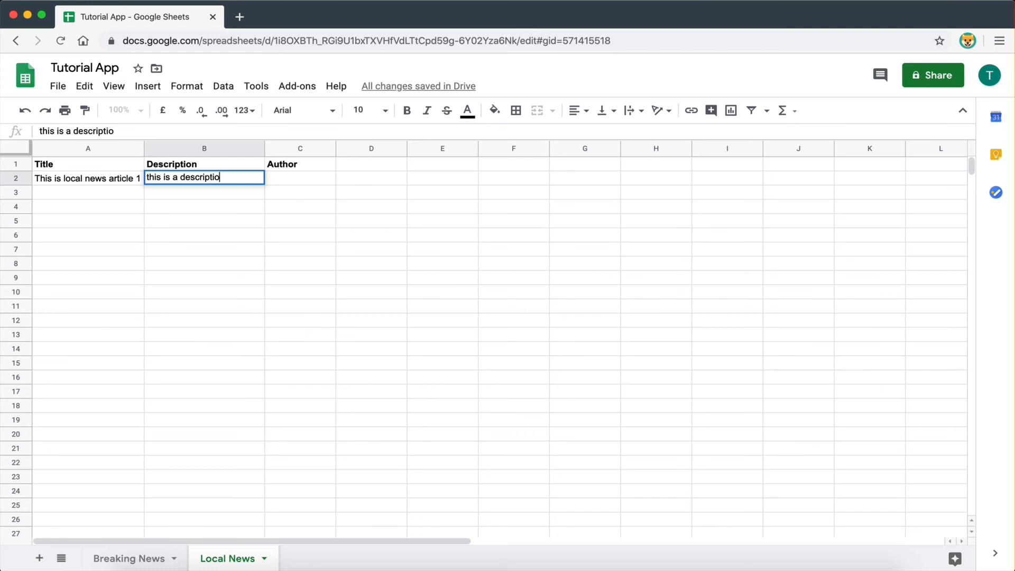
pyautogui.write('n')
pyautogui.click(300, 178)
pyautogui.write('D')
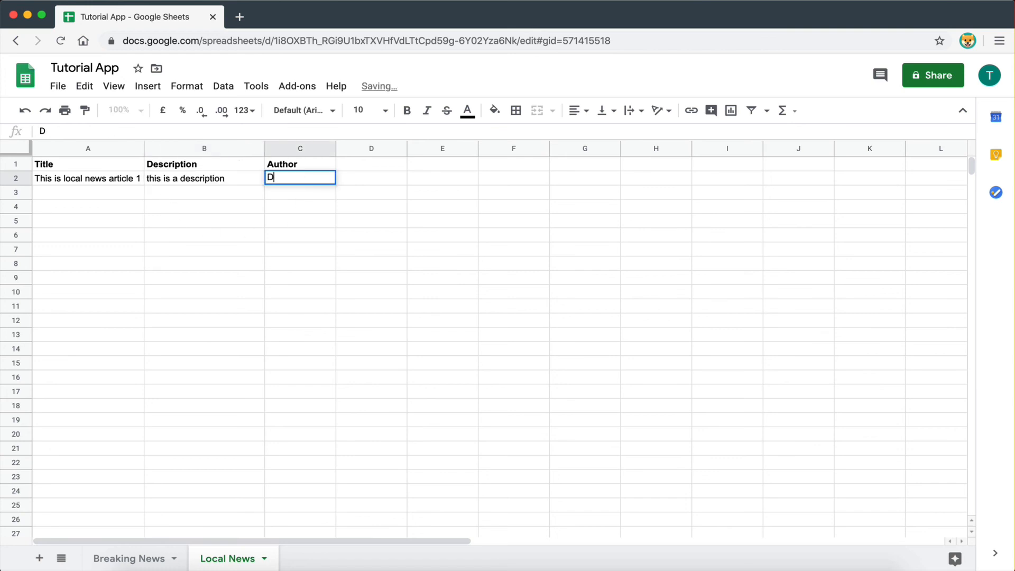
pyautogui.write('imitris')
pyautogui.press('Return')
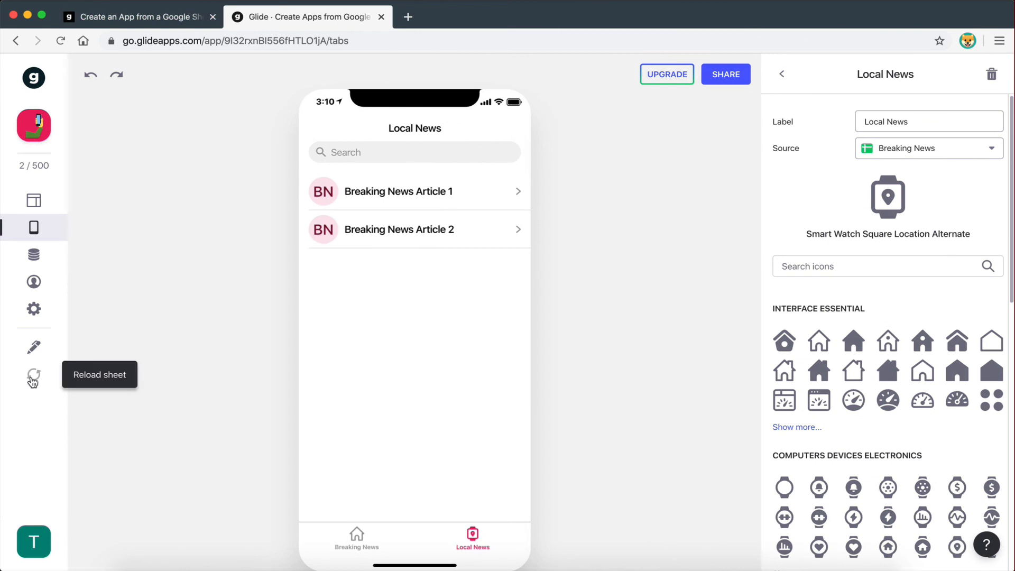
# Step: Reload the data, set the Local News tab's Source to the Local News sheet, and return to the Tabs list
pyautogui.click(34, 379)
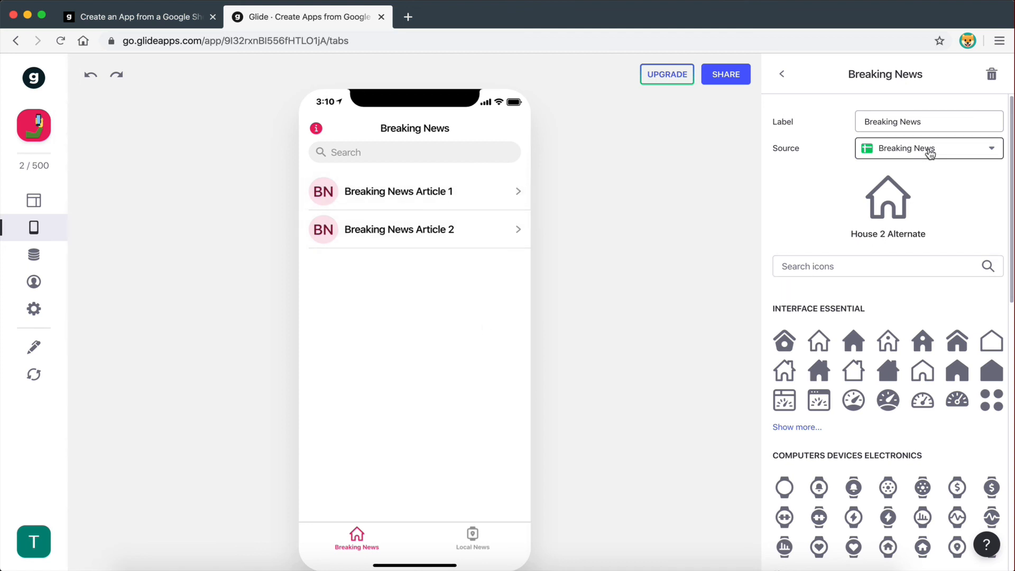
pyautogui.click(473, 539)
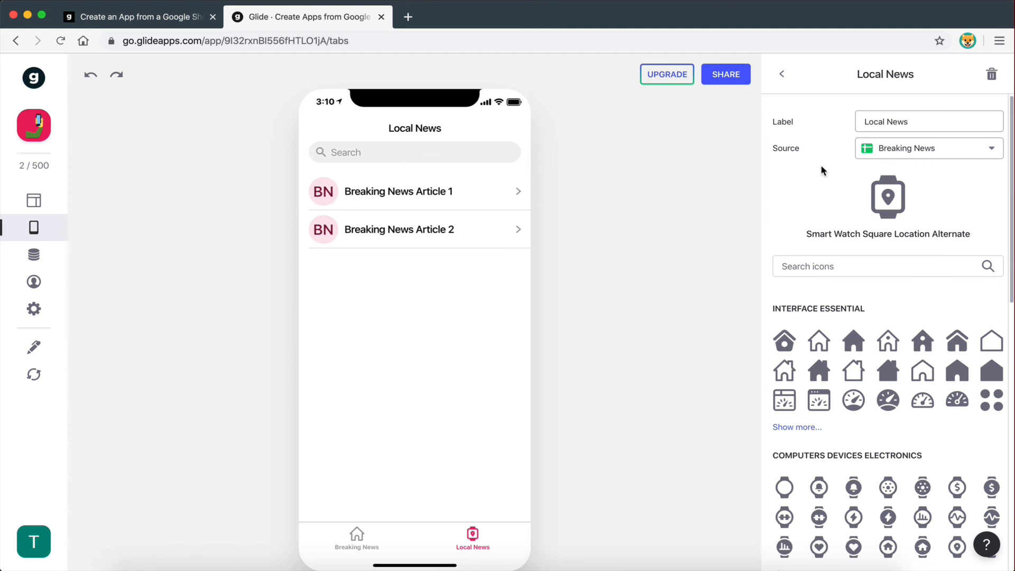
pyautogui.click(922, 149)
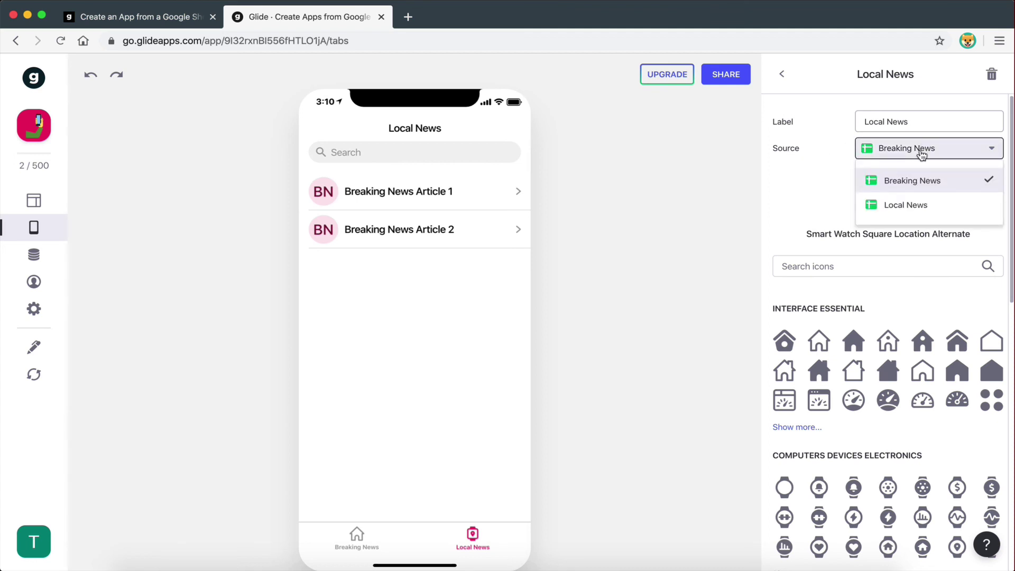
pyautogui.click(906, 206)
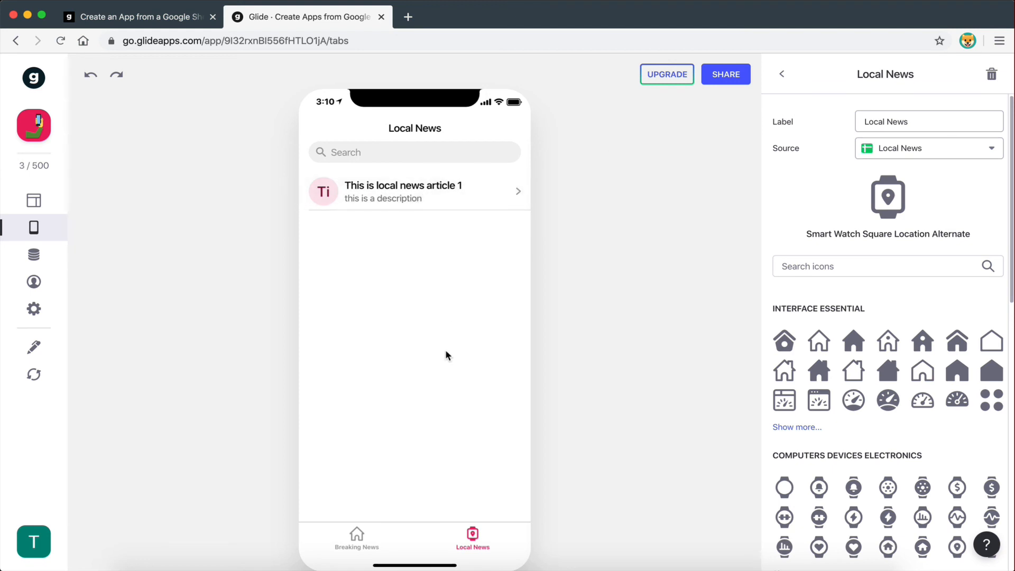
pyautogui.click(781, 74)
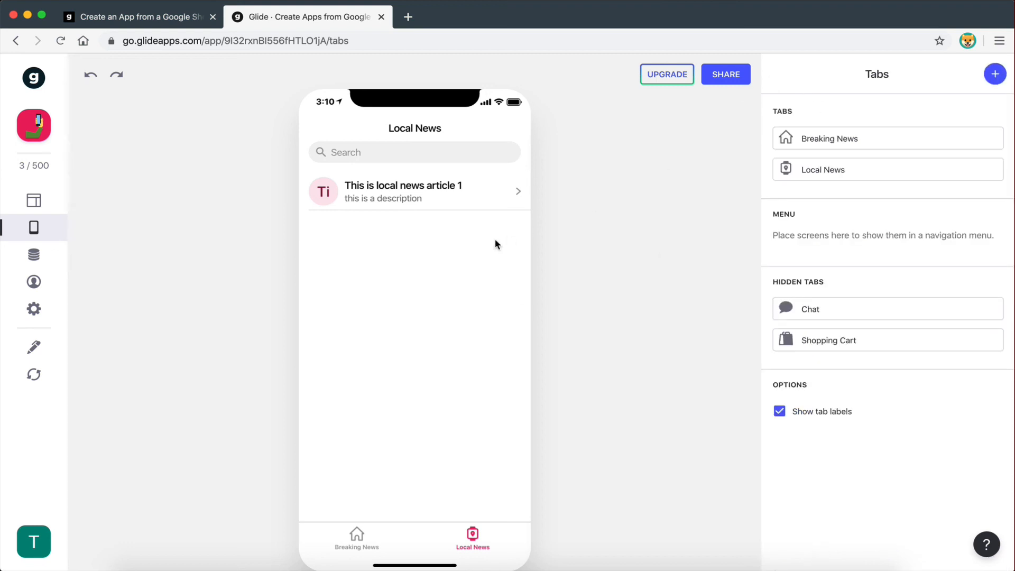
# Step: Show the Breaking News tab in the preview and compare it with the spreadsheet, ending on the Glide builder
pyautogui.click(374, 529)
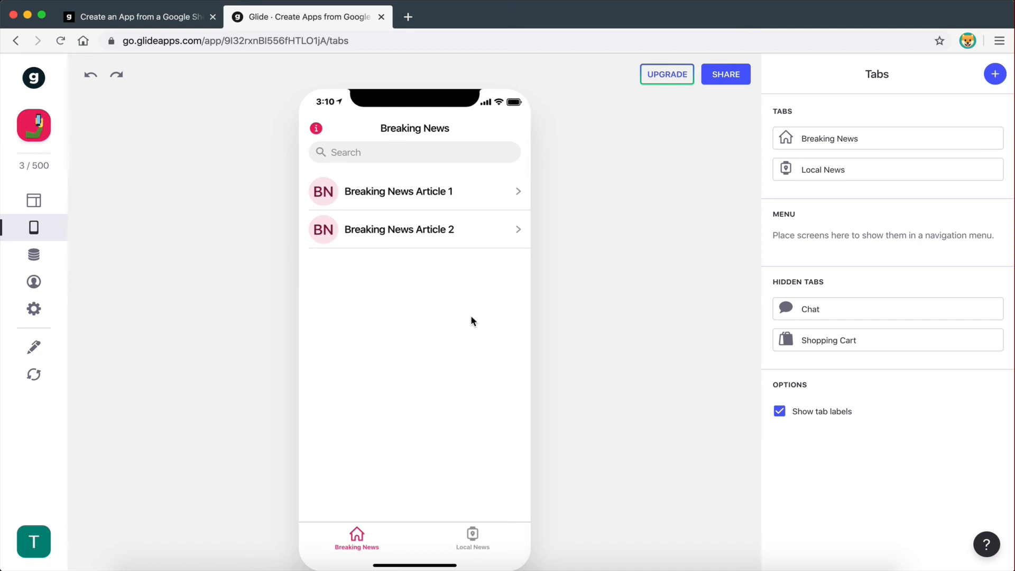
pyautogui.press('super+grave')
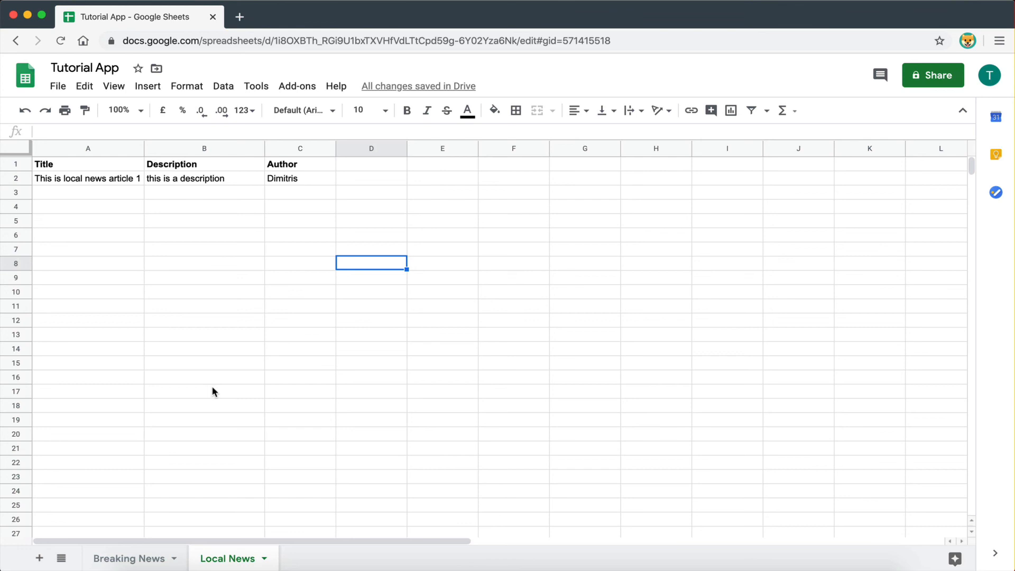
pyautogui.press('super+grave')
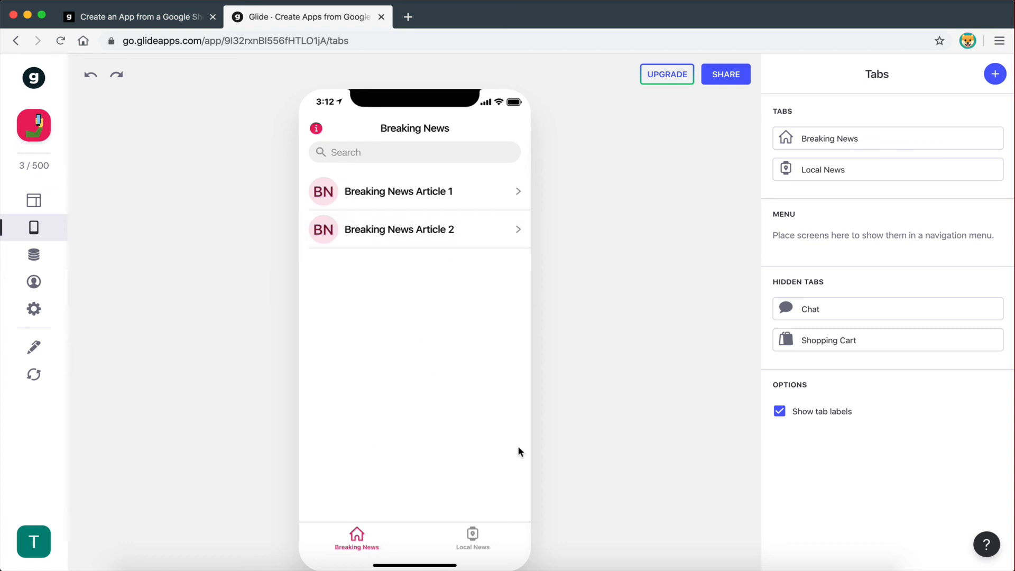
pyautogui.press('super+grave')
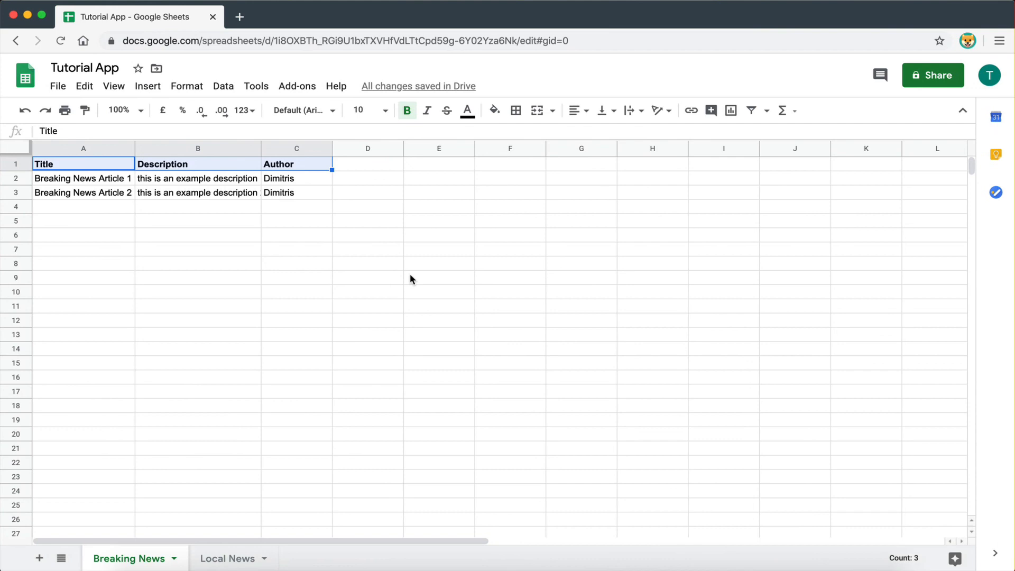
pyautogui.click(414, 274)
pyautogui.press('super+grave')
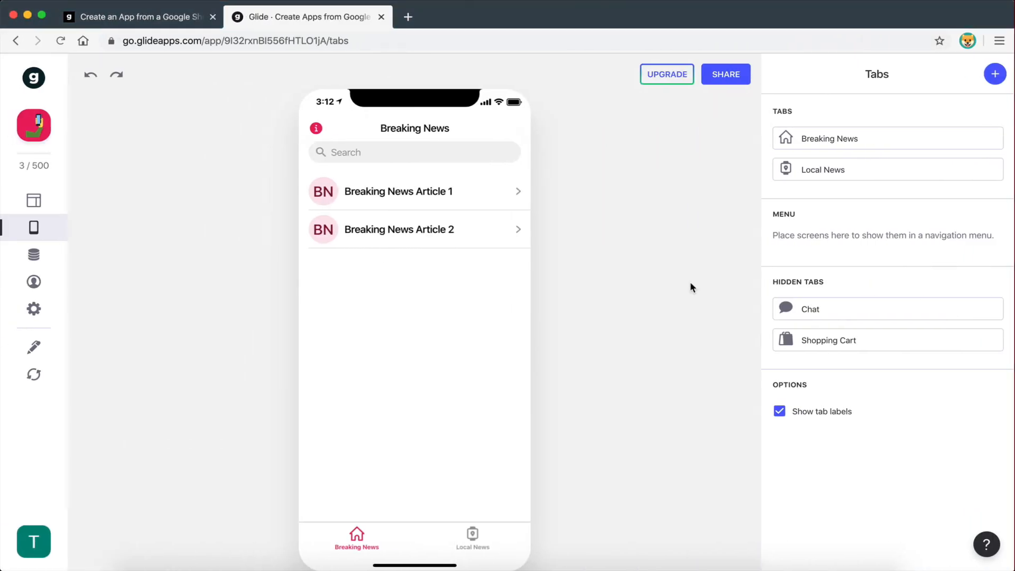